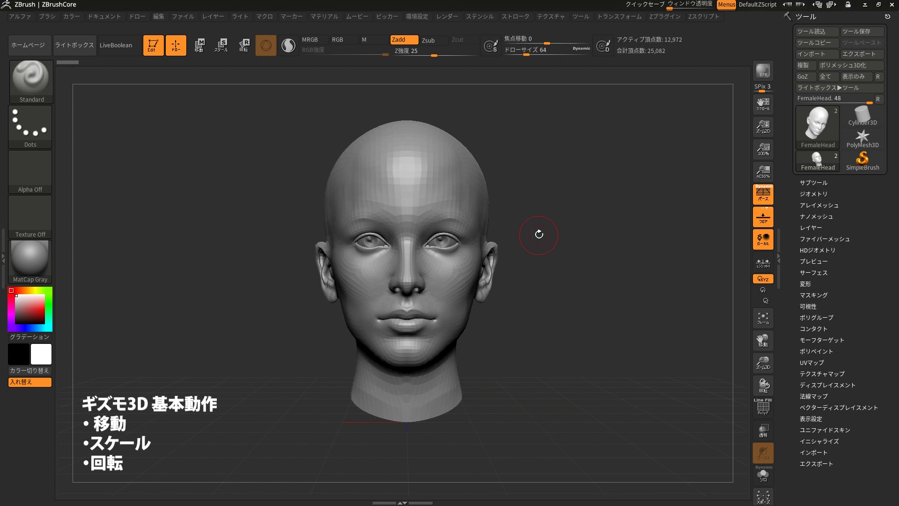
Step: Activate Move mode so the 3D transform gizmo appears on the FemaleHead model
left_click(199, 50)
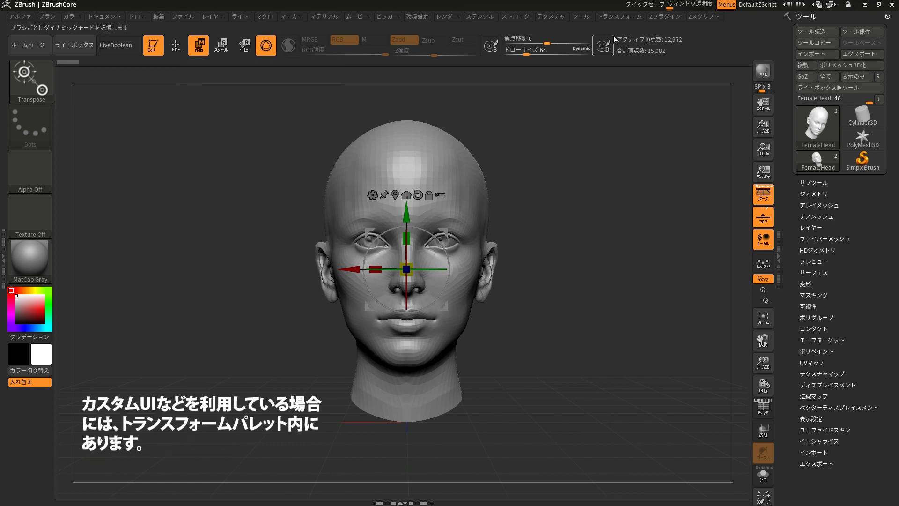
left_click(628, 15)
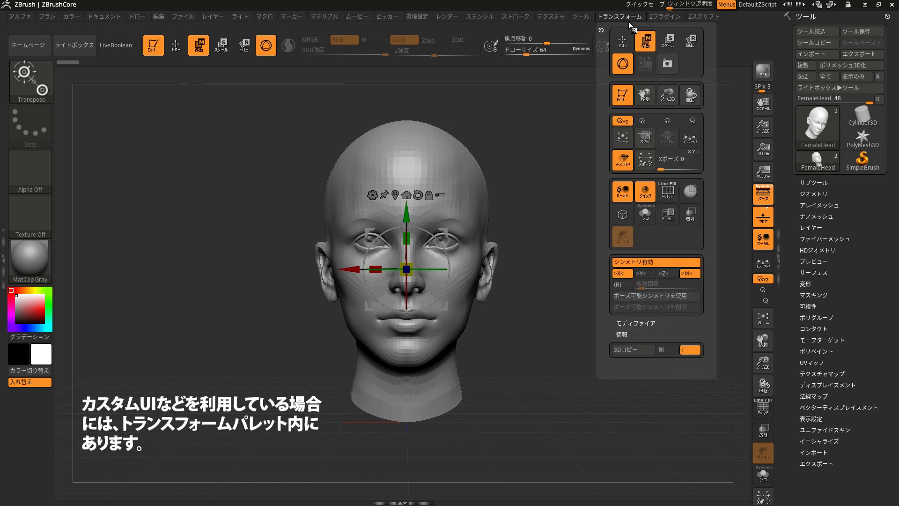
left_click(625, 66)
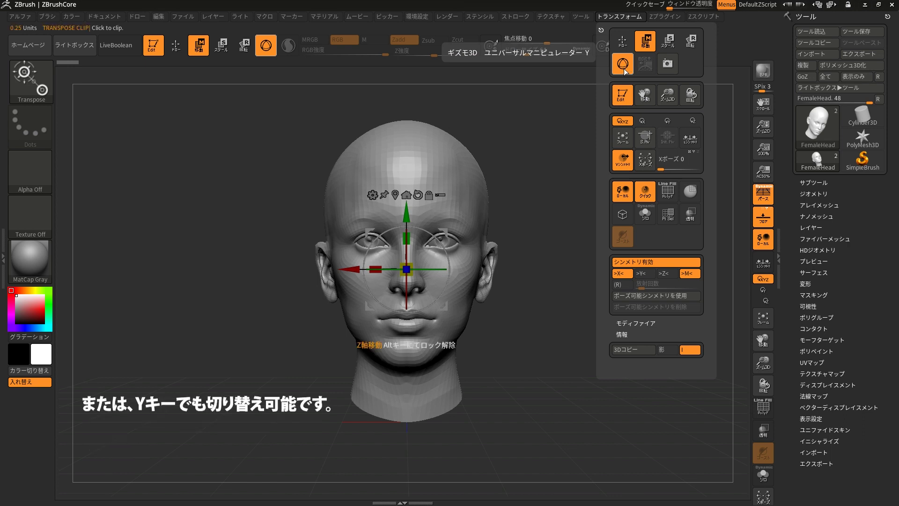
key("y")
key("y")
key("y")
key("y")
key("y")
key("y")
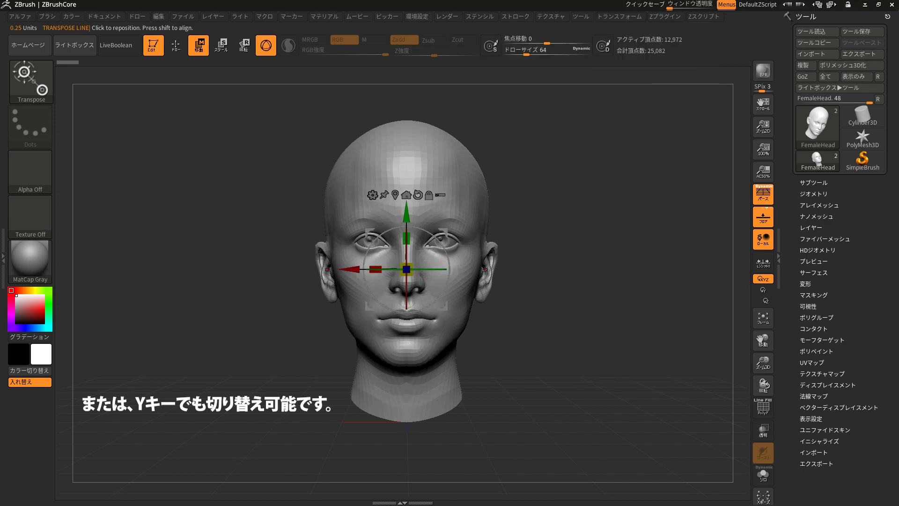
key("y")
key("y")
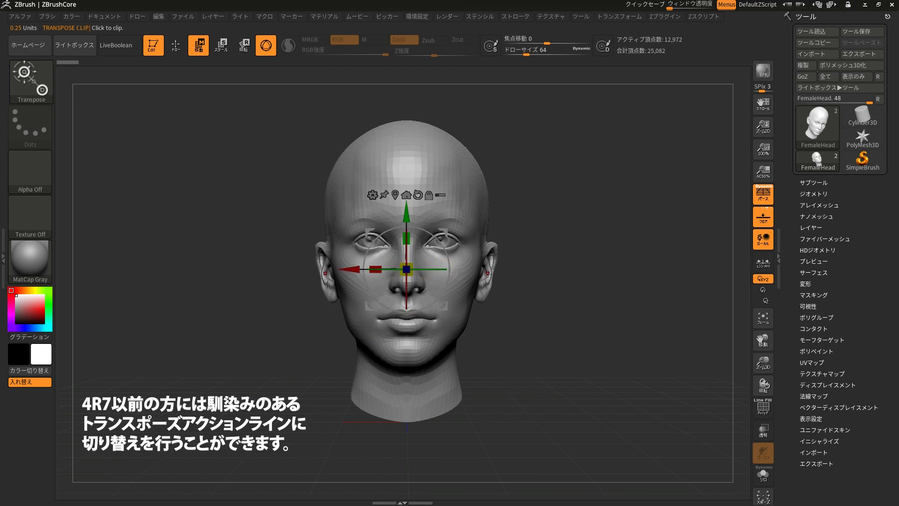
key("y")
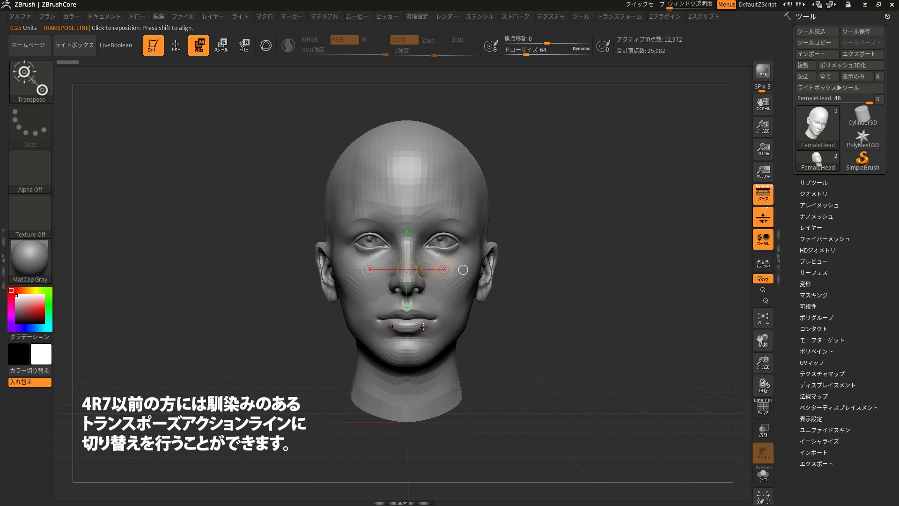
key("y")
key("y")
key("y")
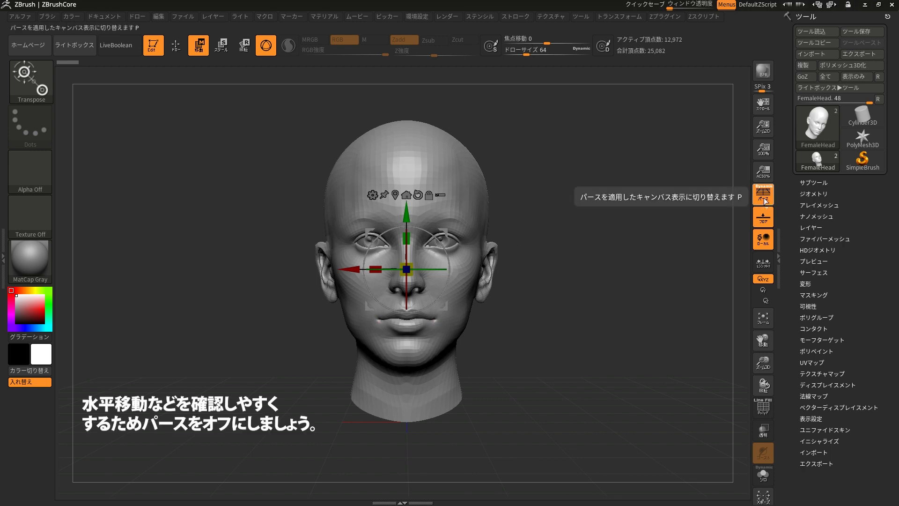
Step: Turn off perspective, rotate to a profile view, and try a Z-axis move, then undo it
left_click(763, 198)
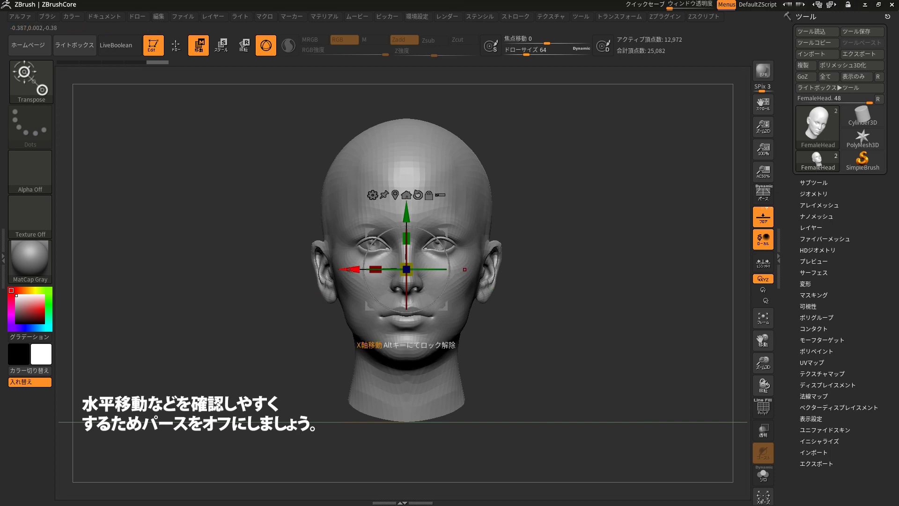
left_click_drag(562, 281, 622, 281)
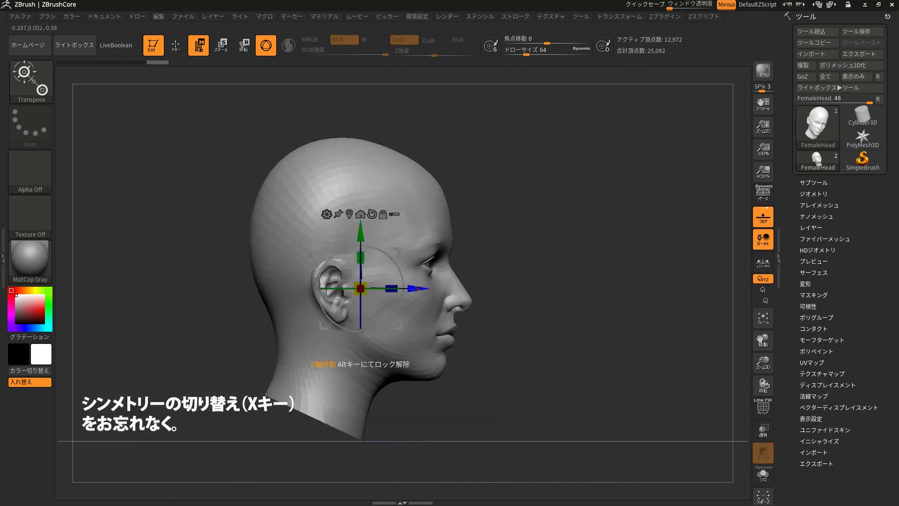
left_click_drag(415, 288, 599, 270)
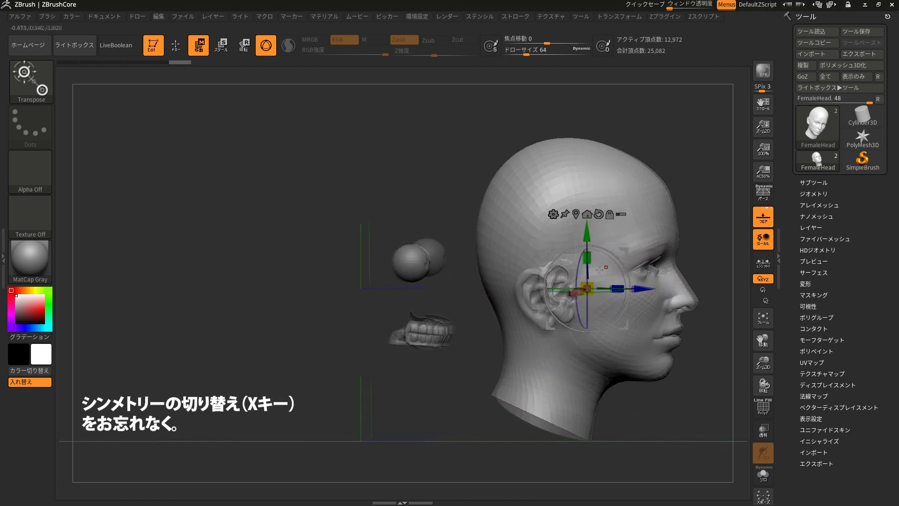
right_click_drag(599, 270, 429, 327)
key("ctrl+z")
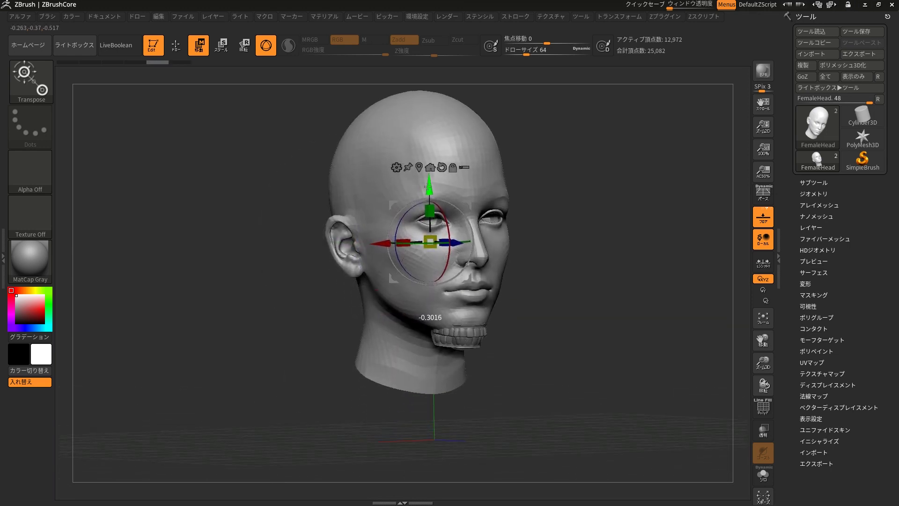
Step: Move the head up along Y, left along X, and freely in screen space
left_click_drag(427, 233, 425, 148)
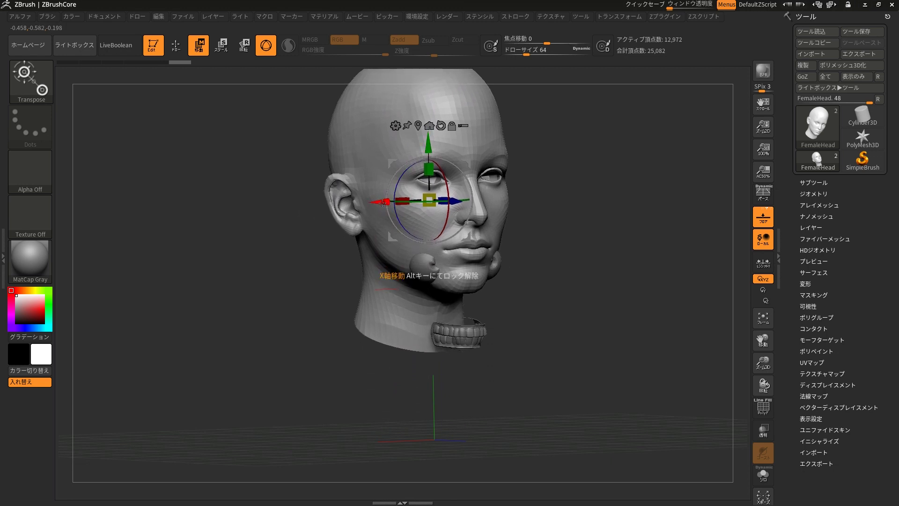
left_click_drag(380, 203, 273, 204)
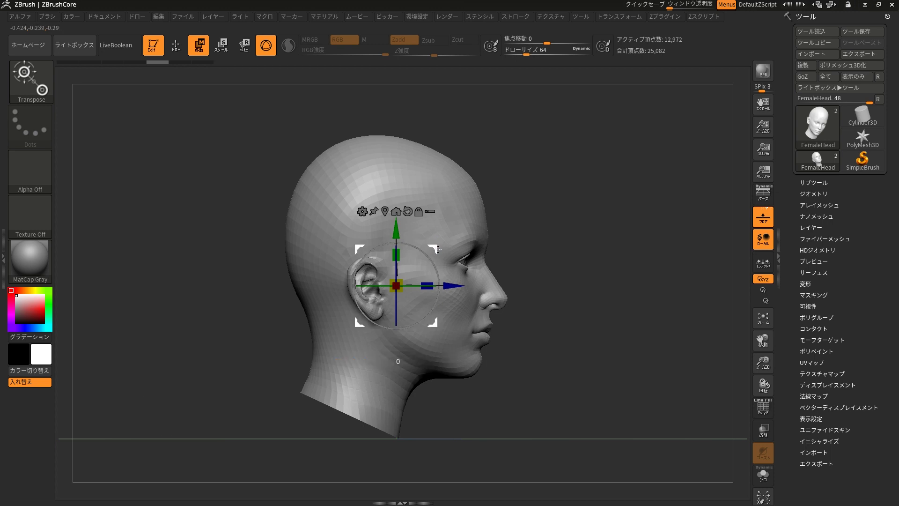
mouse_move(436, 248)
left_mouse_down()
mouse_move(545, 155)
mouse_move(545, 265)
mouse_move(412, 356)
mouse_move(305, 170)
mouse_move(500, 171)
mouse_move(491, 284)
mouse_move(449, 277)
mouse_move(445, 250)
left_mouse_up()
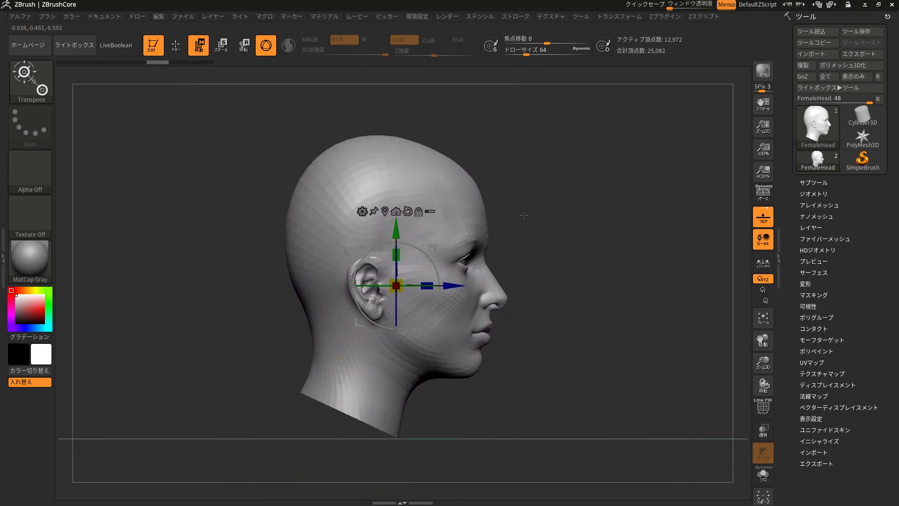
Step: Face the head, then scale it along Y, on two axes, and uniformly down to about 0.3
left_click_drag(515, 215, 420, 247)
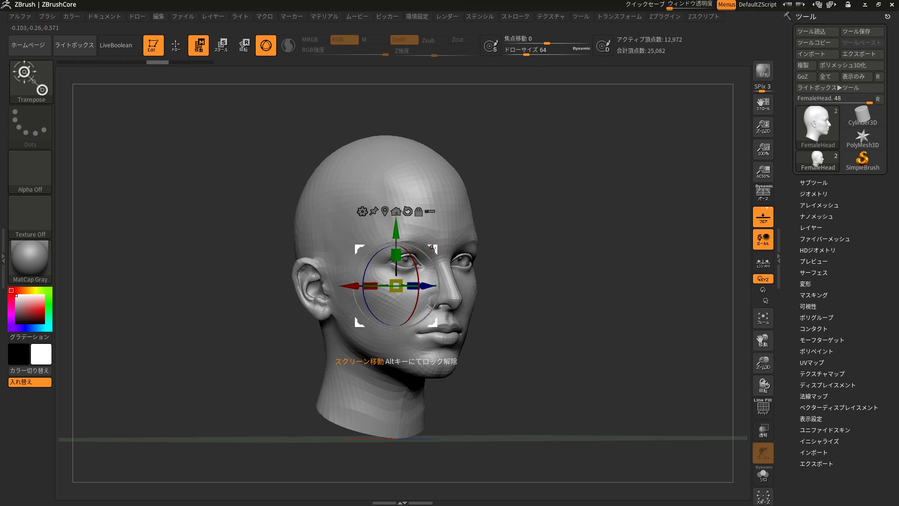
mouse_move(434, 248)
left_mouse_down()
mouse_move(524, 172)
mouse_move(533, 335)
mouse_move(317, 272)
mouse_move(469, 190)
left_mouse_up()
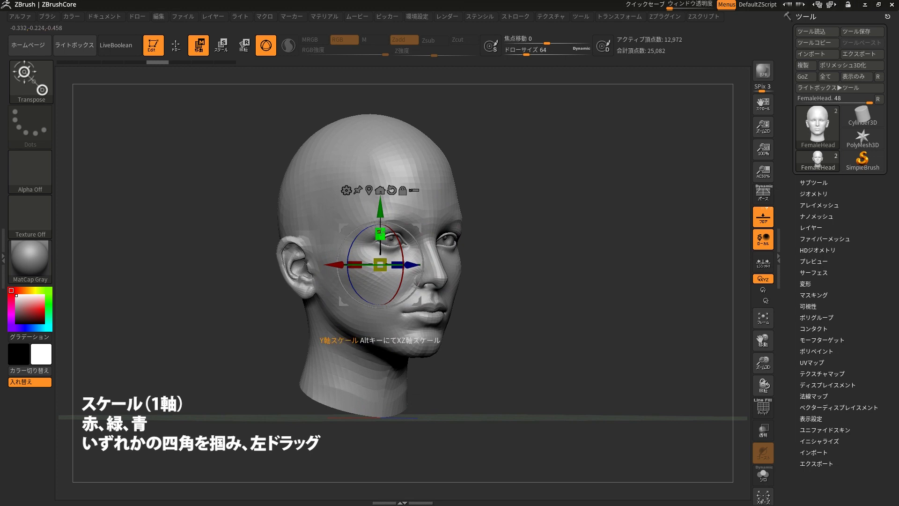
mouse_move(380, 231)
left_mouse_down()
mouse_move(380, 241)
mouse_move(276, 157)
mouse_move(380, 237)
left_mouse_up()
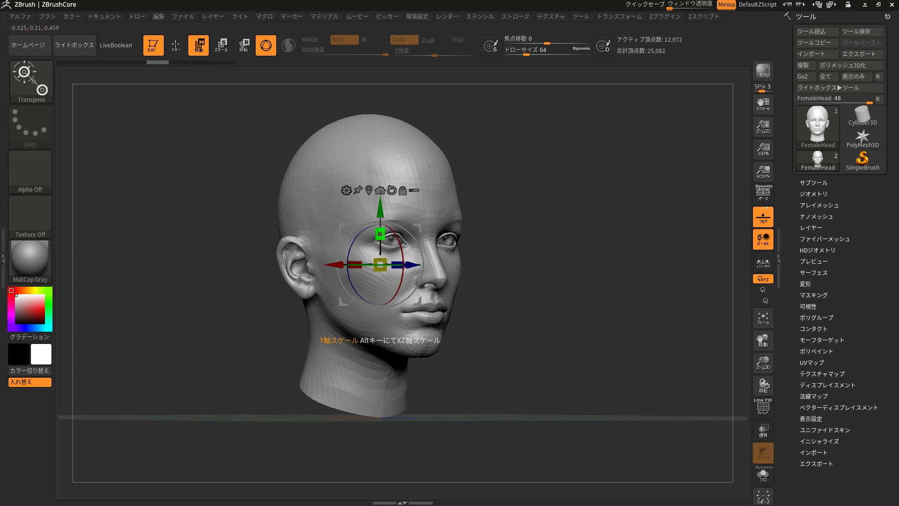
left_click_drag(380, 233, 379, 247)
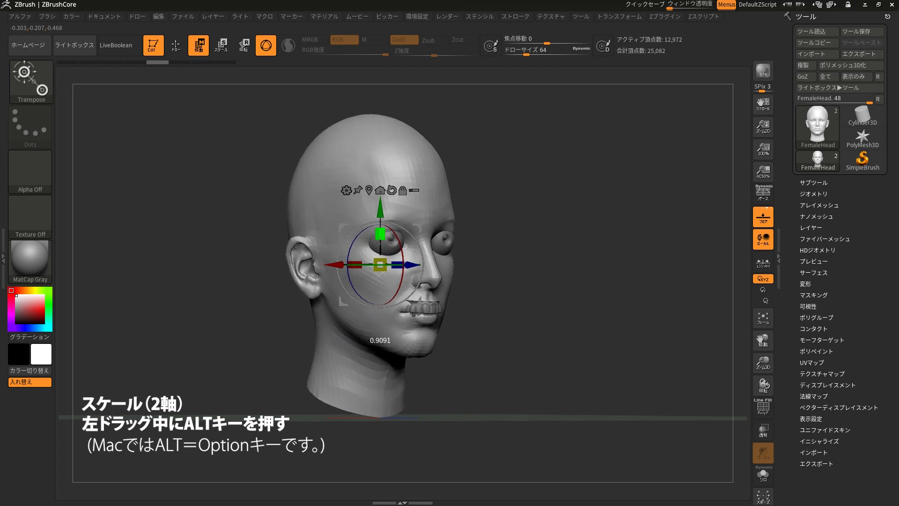
left_click_drag(379, 247, 381, 249, "alt")
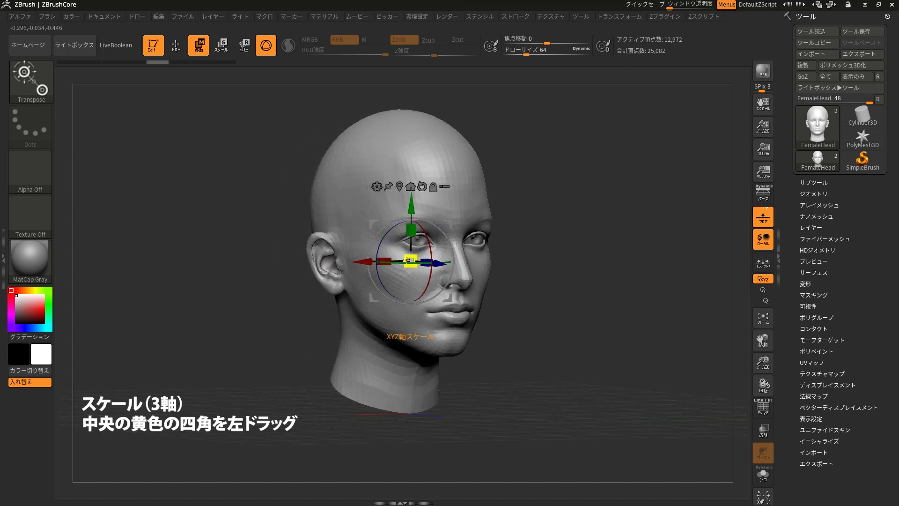
mouse_move(407, 259)
left_mouse_down()
mouse_move(423, 338)
mouse_move(440, 221)
mouse_move(498, 193)
left_mouse_up()
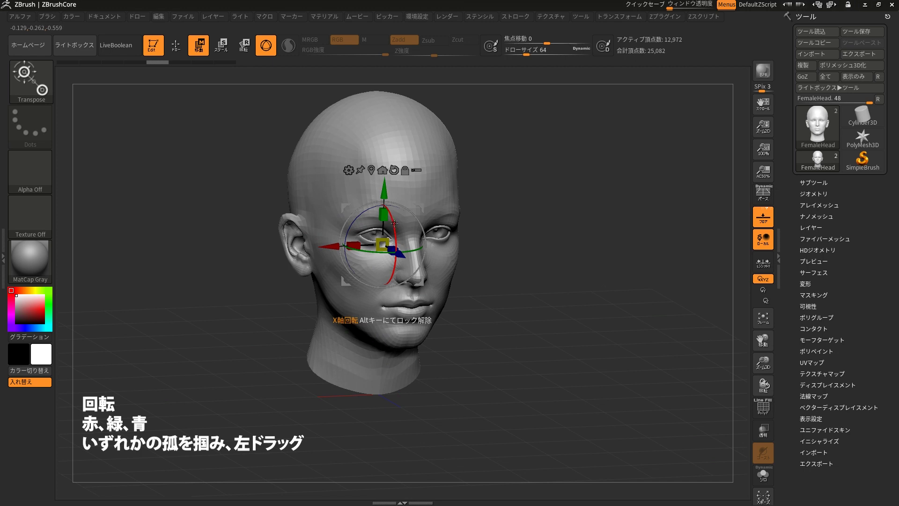
Step: Rotate the head about its X axis with the red arc, then twice about the screen axis
left_click_drag(393, 223, 388, 260)
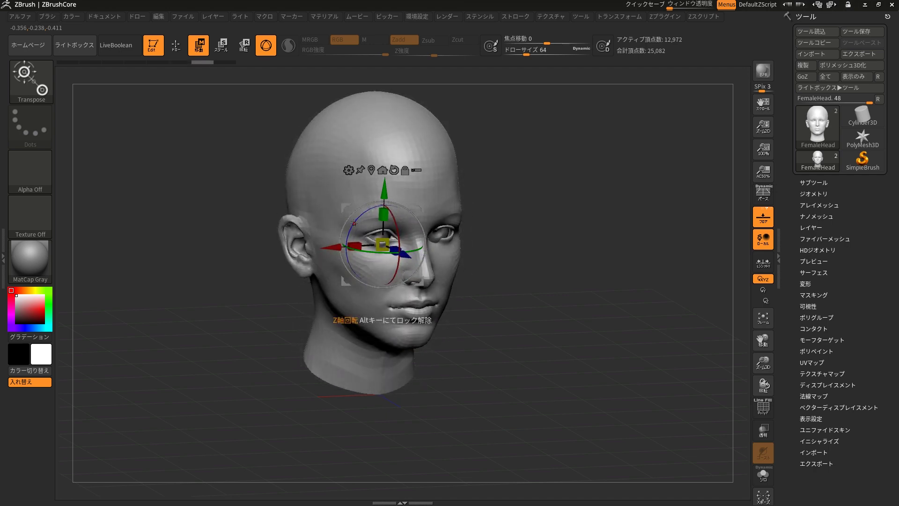
left_click_drag(354, 223, 341, 248)
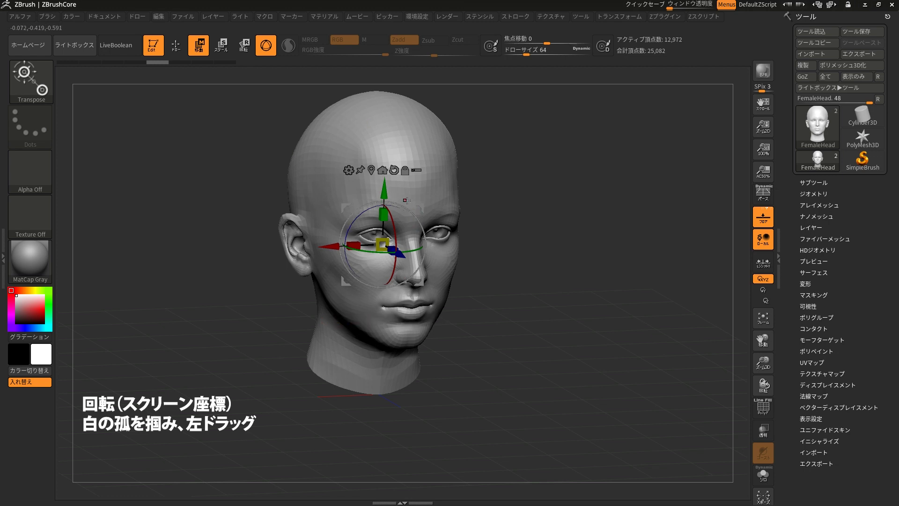
mouse_move(406, 201)
left_mouse_down()
mouse_move(387, 188)
mouse_move(410, 217)
left_mouse_up()
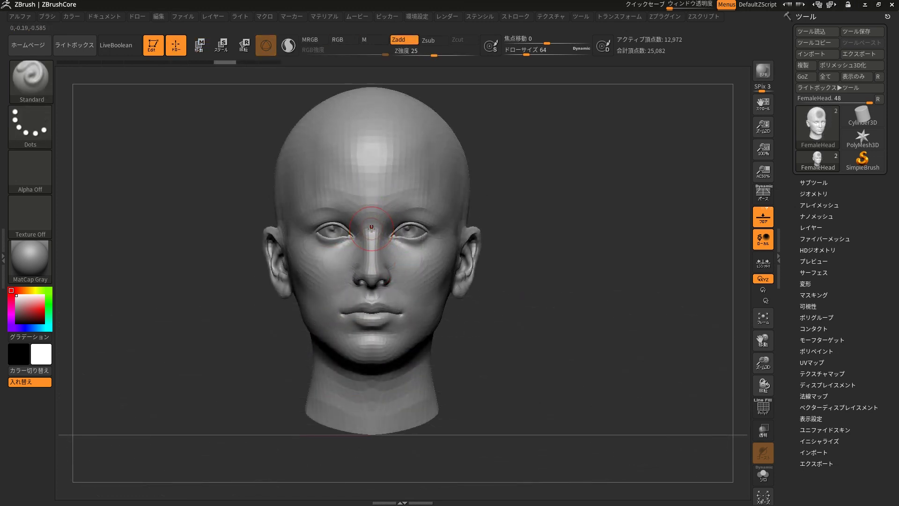
Step: Switch to MaskPen, then return to Move mode and drag the head slightly along Y
key("ctrl")
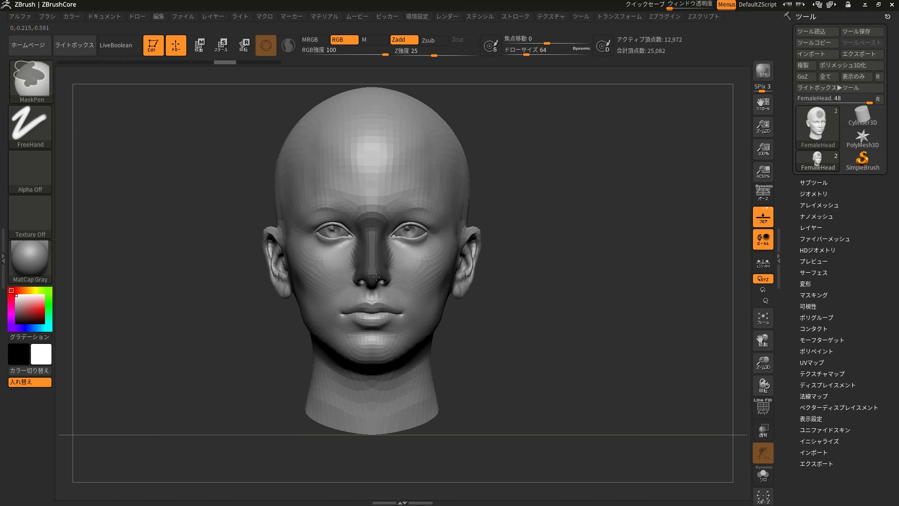
key("w")
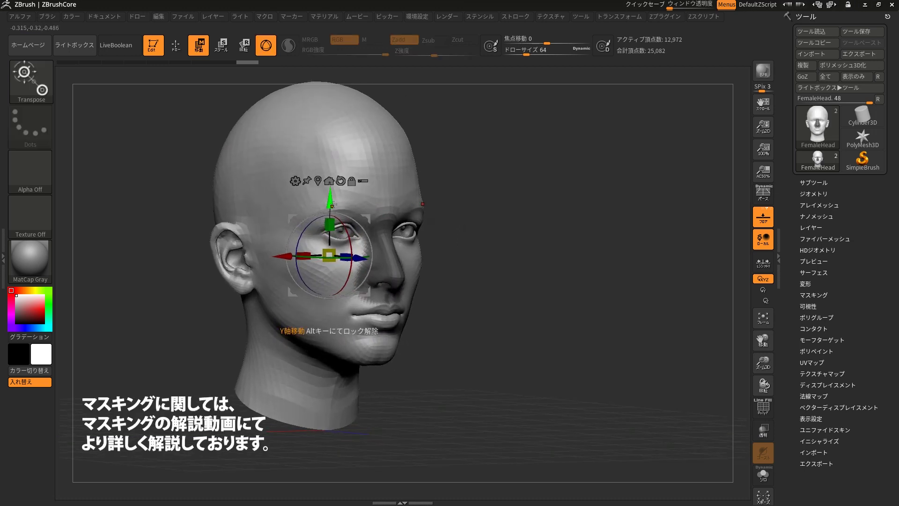
mouse_move(329, 201)
left_mouse_down()
mouse_move(329, 177)
mouse_move(328, 204)
left_mouse_up()
Step: Mask over the nose, return to Move mode, test a Y move, and snap to front view
key("q")
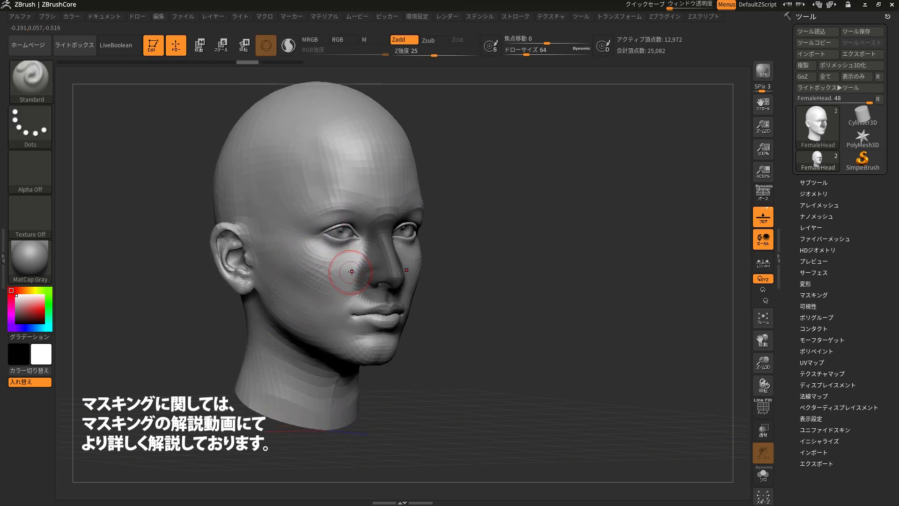
left_click_drag(360, 248, 389, 281, "ctrl")
left_click_drag(196, 117, 222, 87, "ctrl")
key("w")
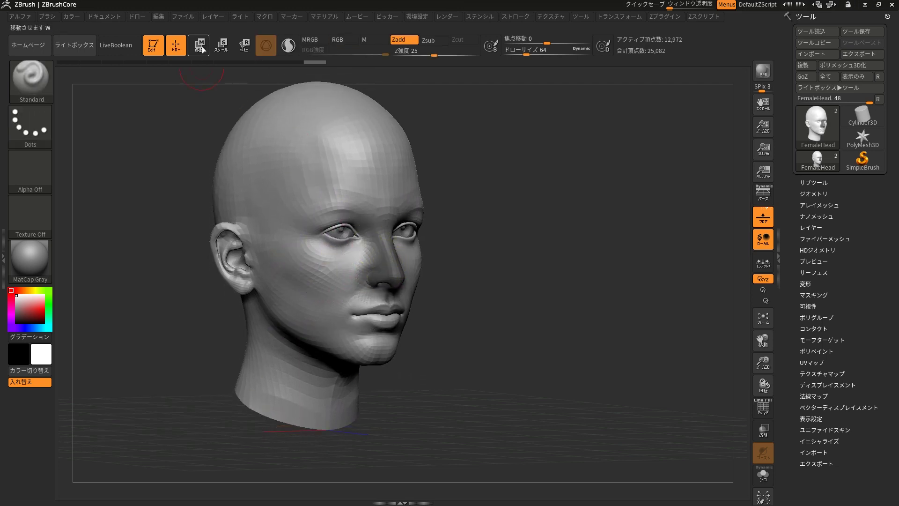
left_click(475, 216, "ctrl")
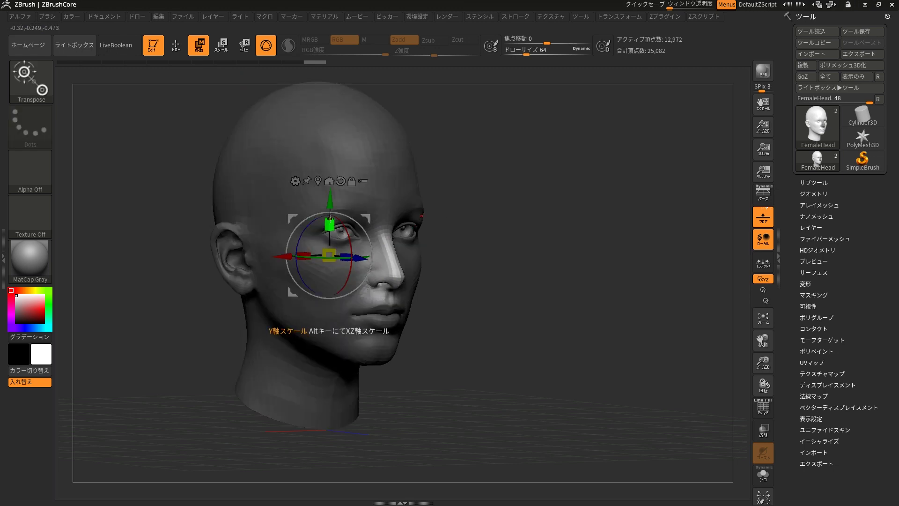
left_click_drag(330, 199, 329, 199)
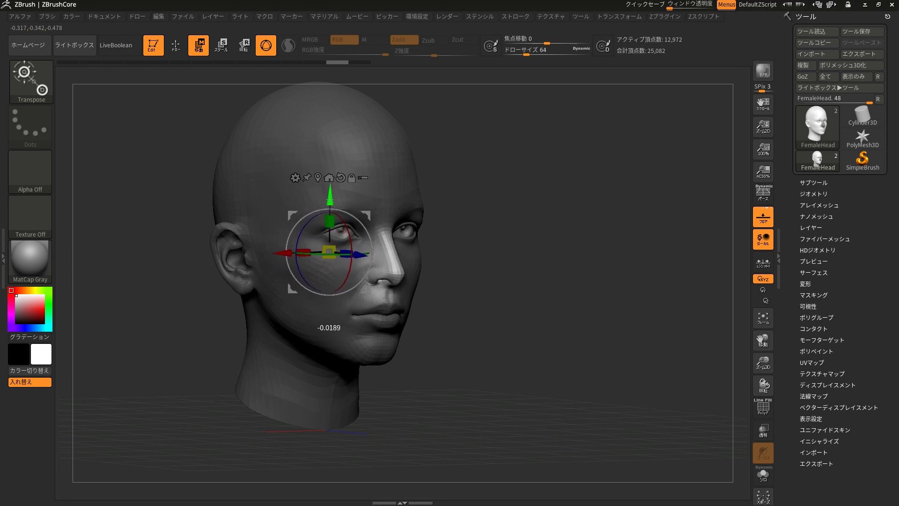
right_click_drag(330, 199, 374, 163)
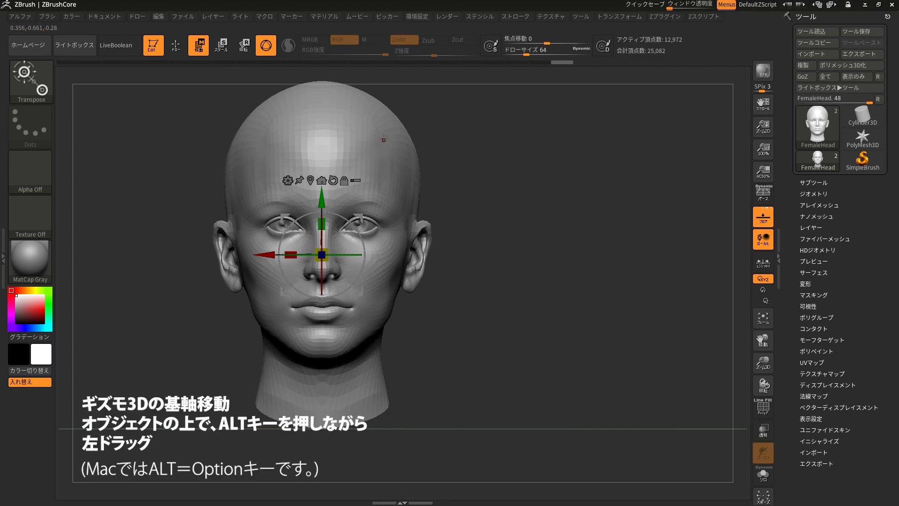
Step: Snap the gizmo to the forehead, try rotating and stretching the head, then undo back to upright
left_click_drag(382, 139, 396, 160, "alt")
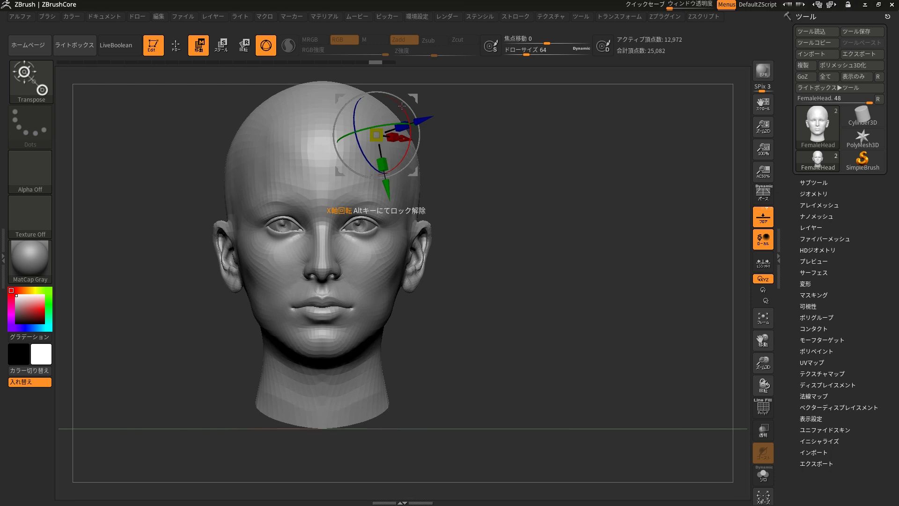
left_click_drag(402, 105, 383, 162)
key("ctrl+z")
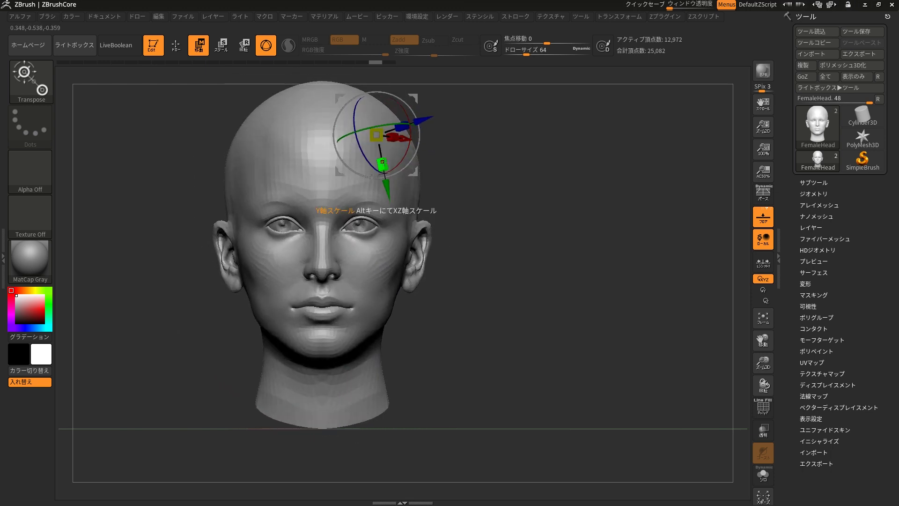
key("ctrl+shift+z")
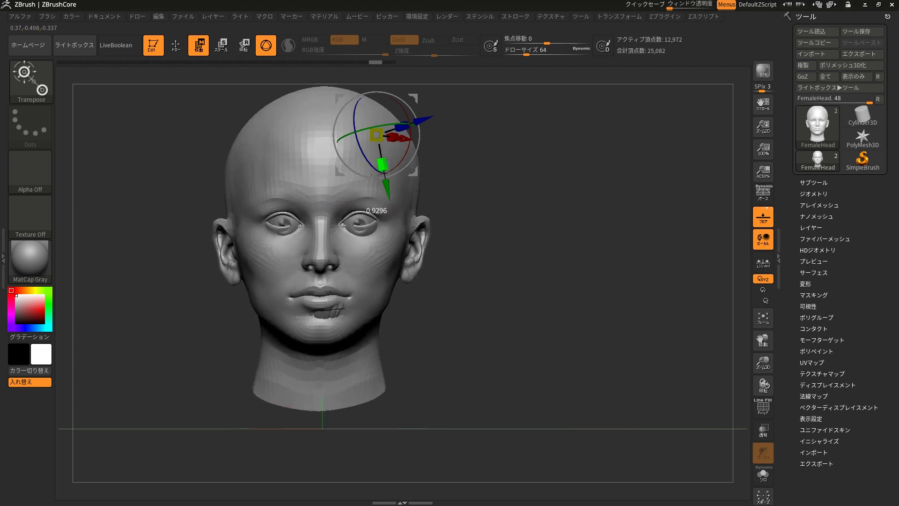
left_click_drag(401, 126, 388, 147)
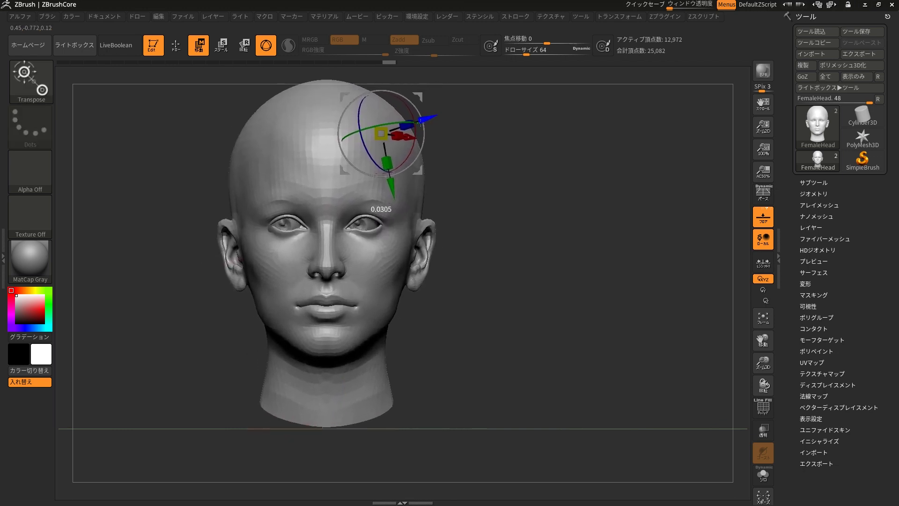
key("ctrl+shift+z")
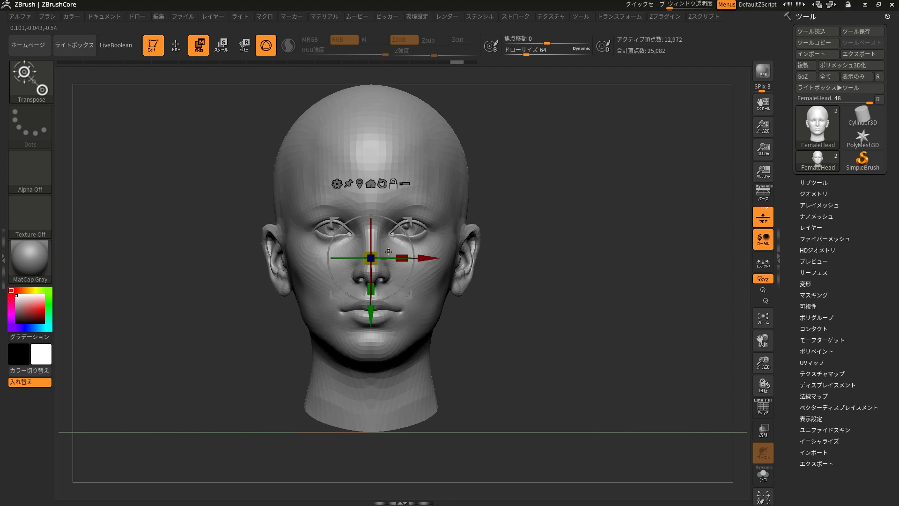
Step: Reposition the gizmo alone onto the cheek, unlock it, and drag the head away from the eyes and teeth
mouse_move(381, 283)
left_mouse_down("alt")
mouse_move(368, 297)
mouse_move(407, 231)
left_mouse_up("alt")
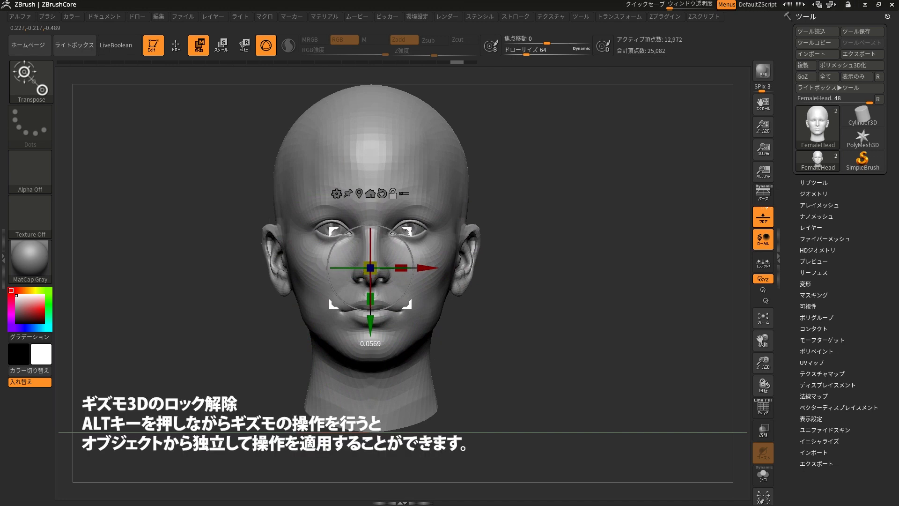
mouse_move(407, 231)
left_mouse_down("alt")
mouse_move(412, 213)
mouse_move(452, 226)
mouse_move(326, 222)
left_mouse_up("alt")
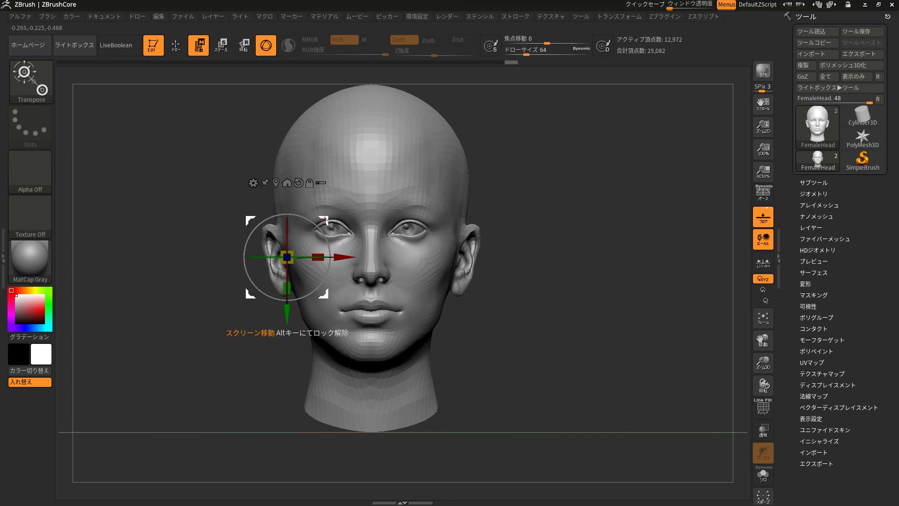
key("alt")
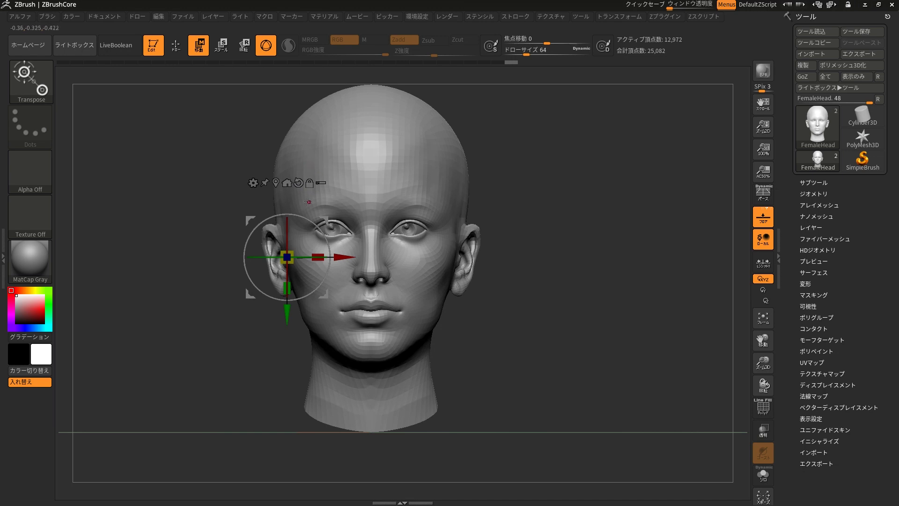
mouse_move(323, 213)
left_mouse_down()
mouse_move(285, 234)
mouse_move(311, 246)
left_mouse_up()
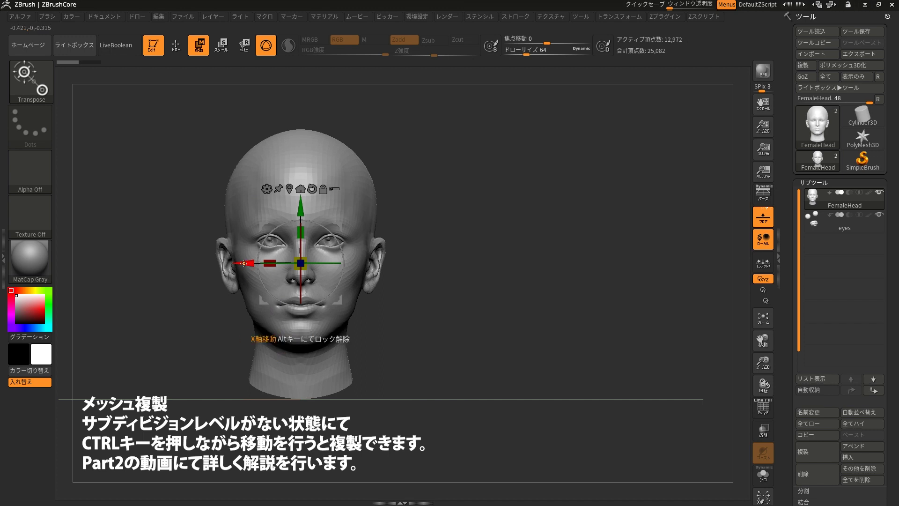
Step: Try duplicating the head rightward, undo the copy, then move and recentre the gizmo on the mesh
left_click_drag(244, 263, 486, 263, "ctrl")
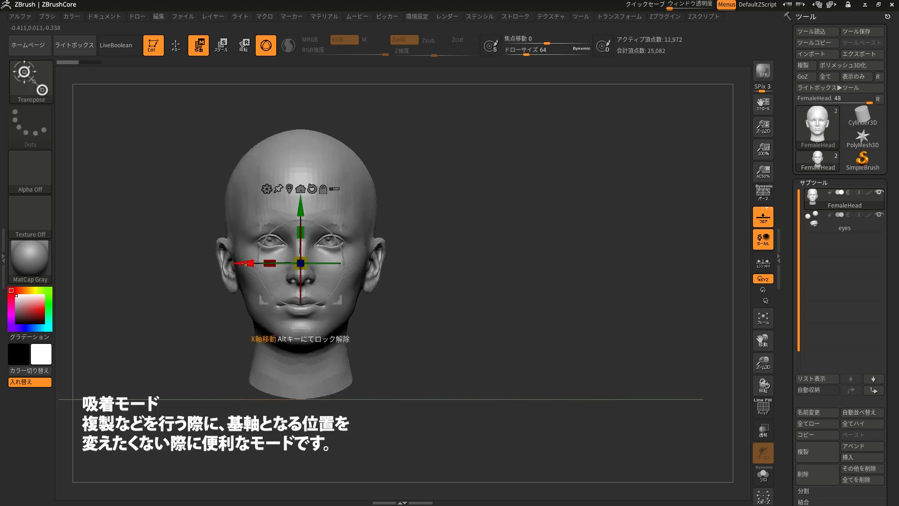
left_click_drag(246, 264, 522, 265, "ctrl")
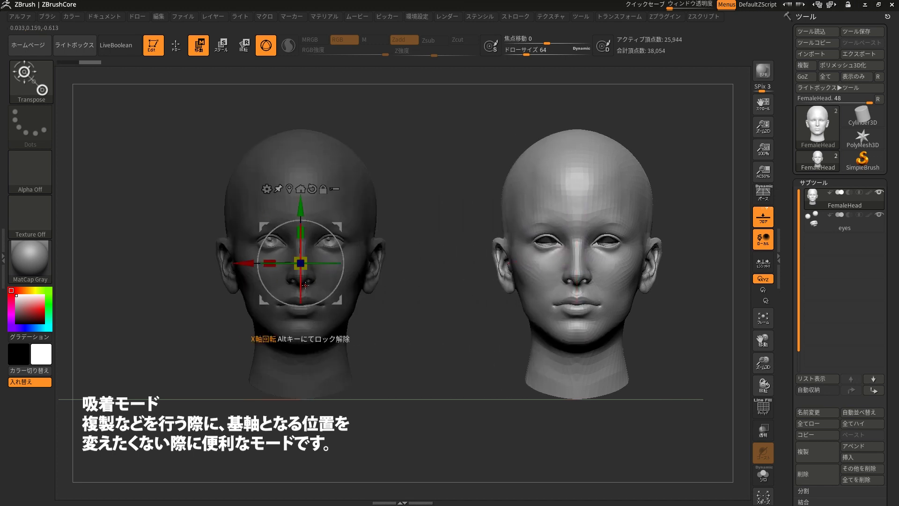
key("ctrl+z")
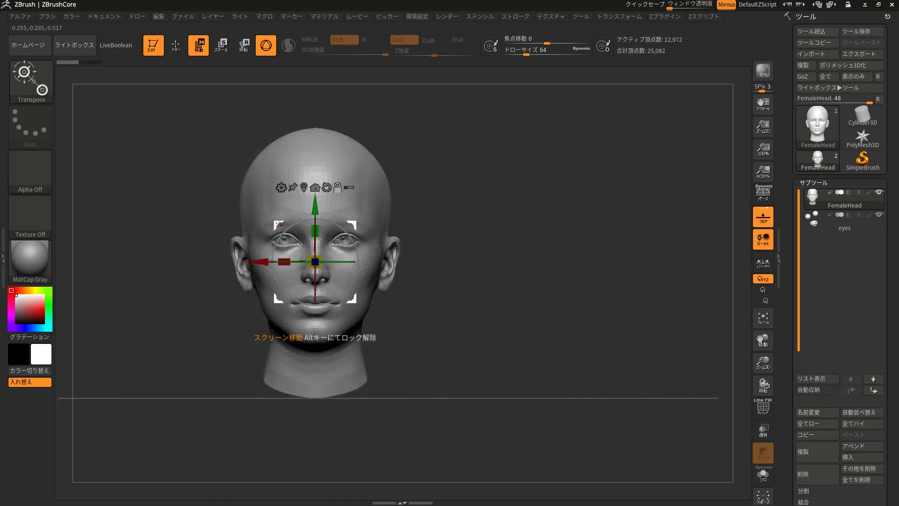
left_click_drag(315, 261, 393, 163, "alt")
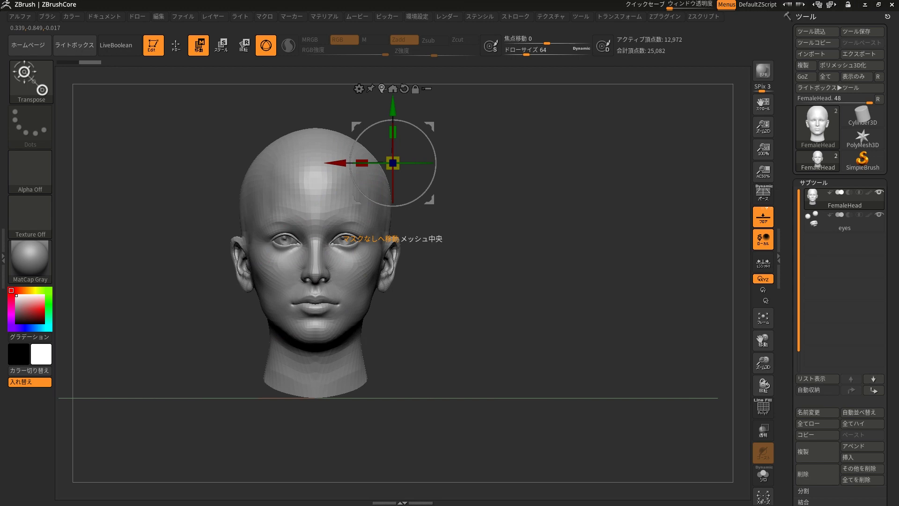
left_click(381, 88)
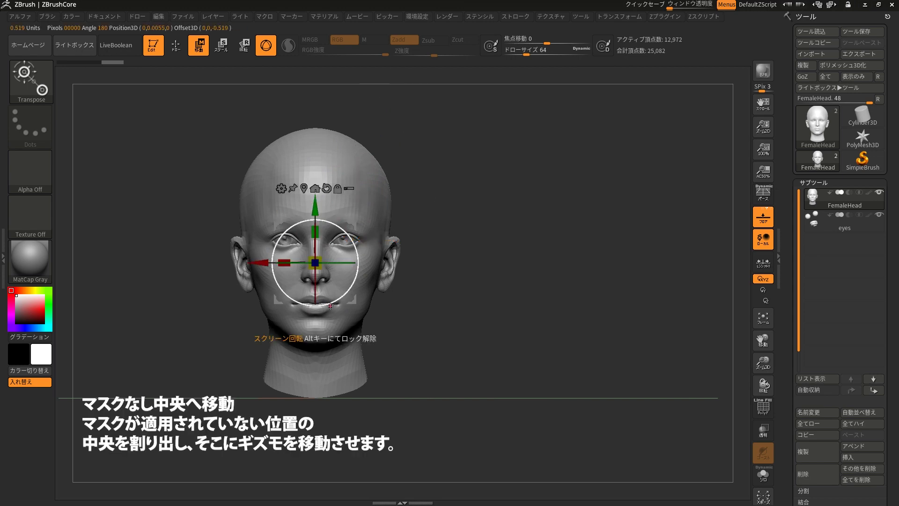
Step: Mask the right cheek, invert the mask, centre the gizmo on it, and slide the head far right along X
key("q")
key("ctrl")
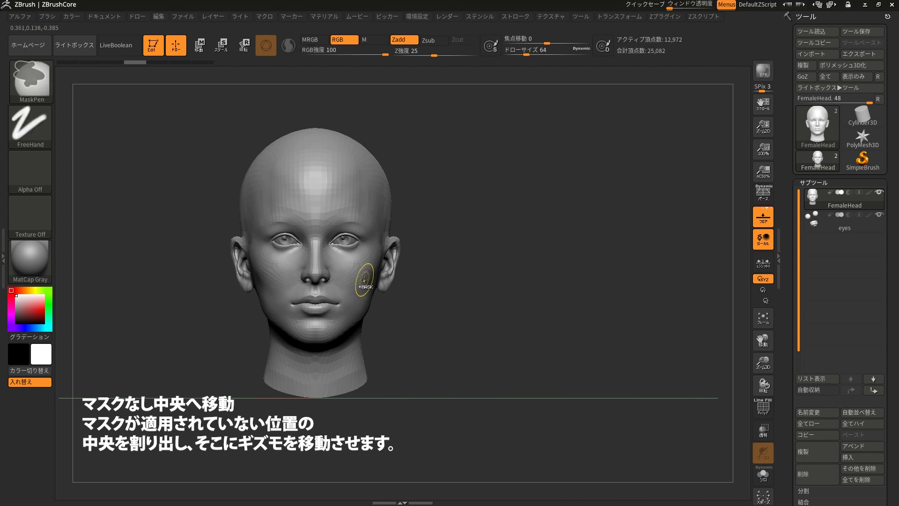
left_click_drag(360, 280, 356, 257, "ctrl")
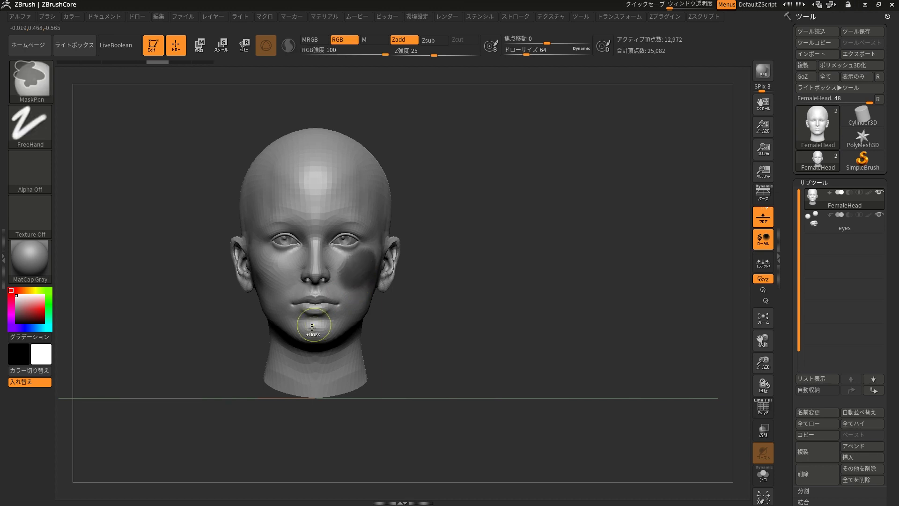
left_click(454, 190, "ctrl")
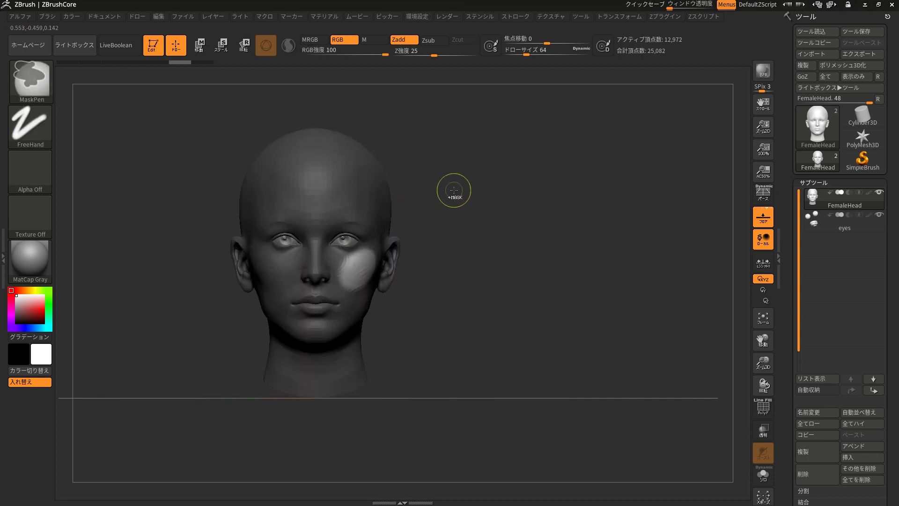
key("w")
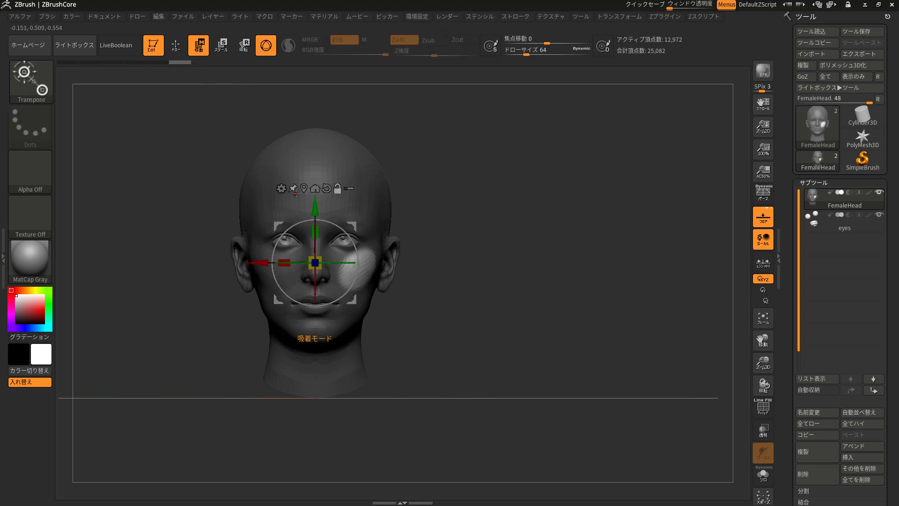
left_click(304, 188)
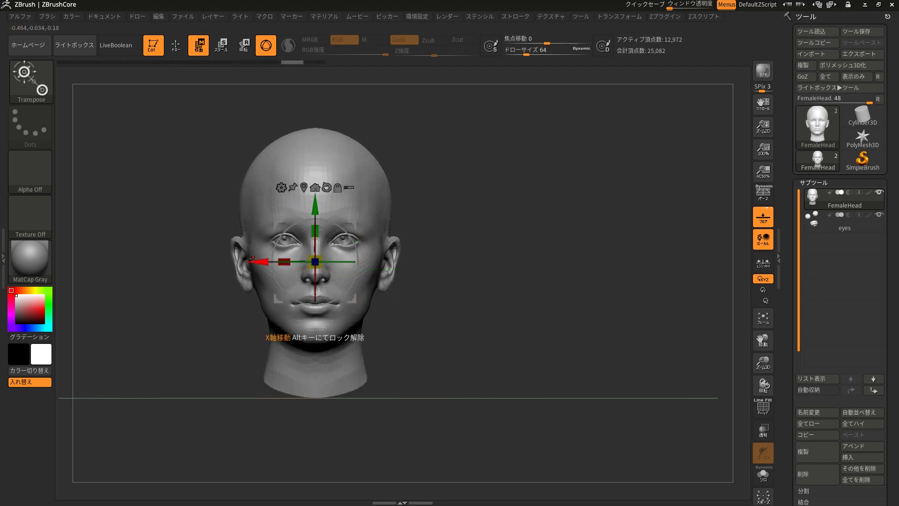
left_click(253, 259)
left_click_drag(252, 259, 524, 261)
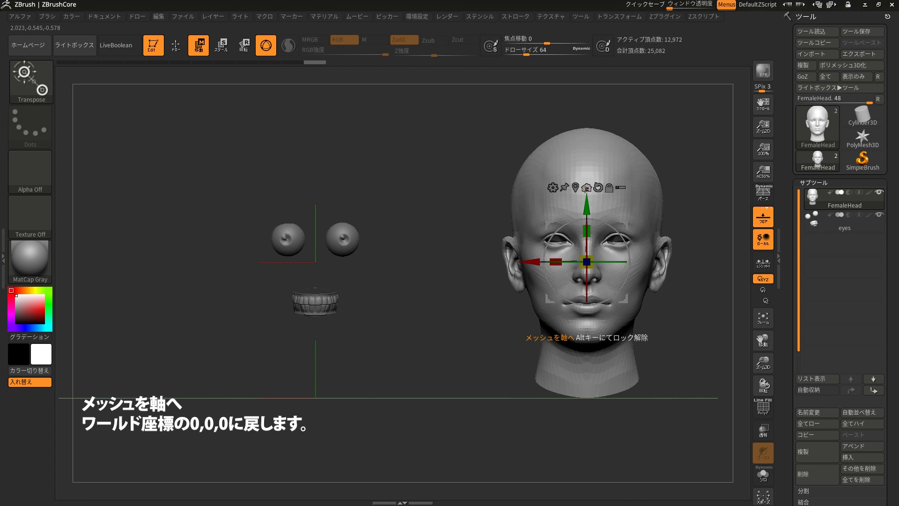
Step: Send the head to world origin with Mesh to Axis, slide the gizmo right, then return it with Go to Axis
left_click(586, 187)
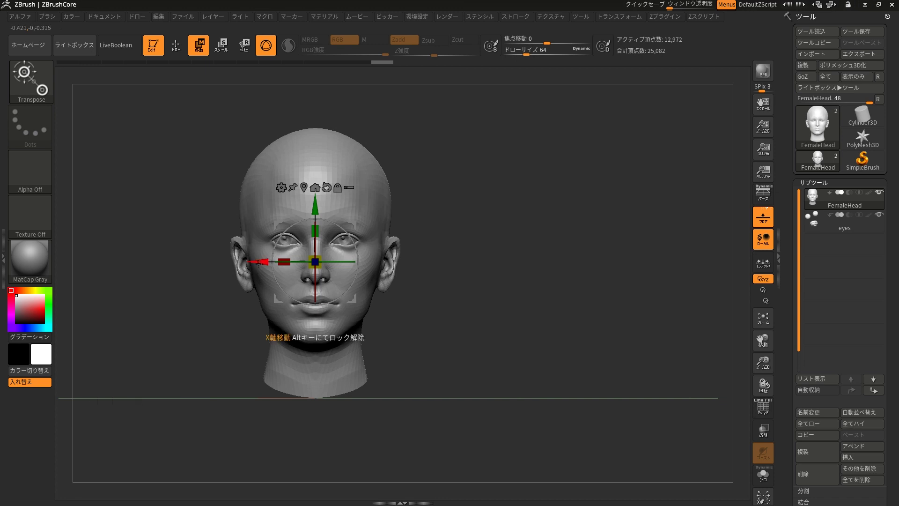
mouse_move(258, 262)
left_mouse_down("alt")
mouse_move(606, 262)
mouse_move(581, 264)
left_mouse_up("alt")
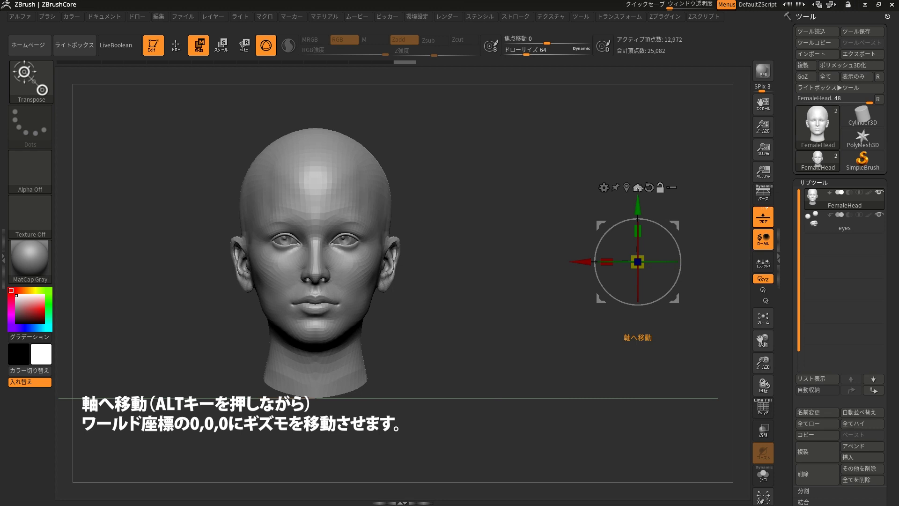
left_click(638, 188, "alt")
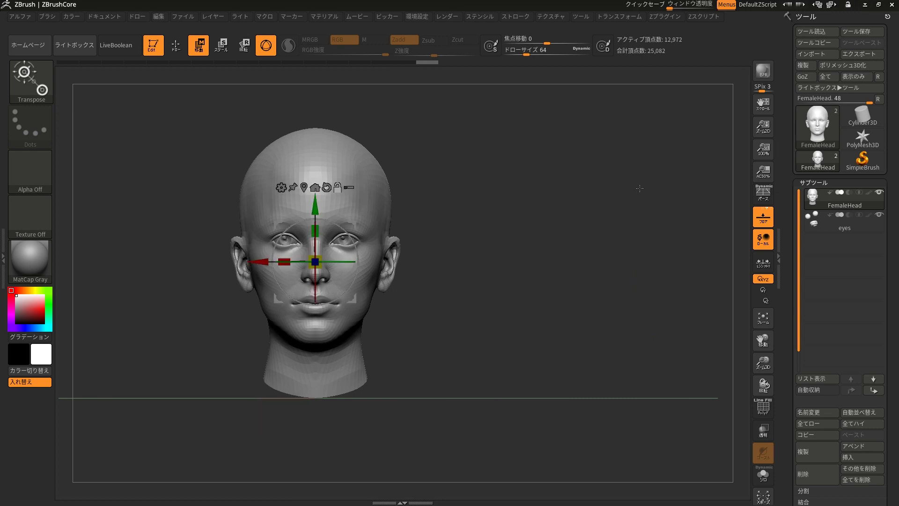
Step: Frame the head, rotate the gizmo diagonally, then Alt-click Reset Orientation to realign it with world axes
key("f")
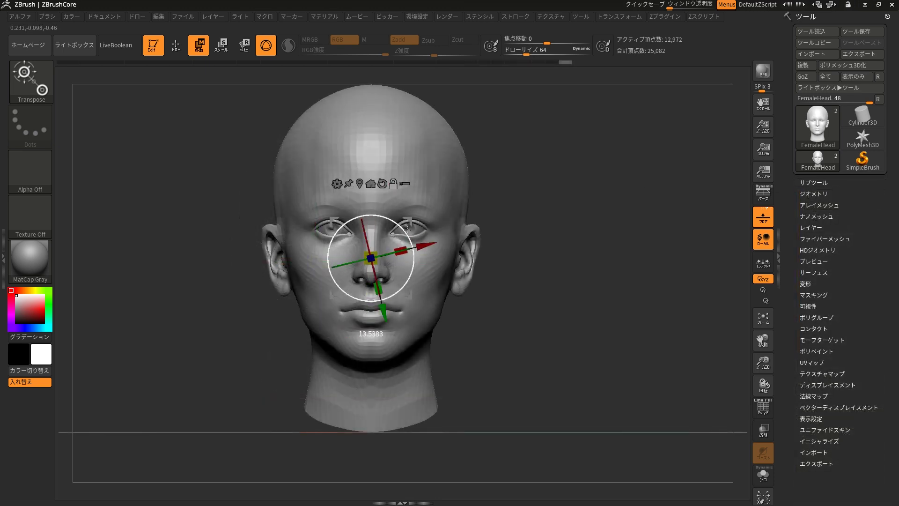
left_click_drag(411, 240, 387, 217, "alt")
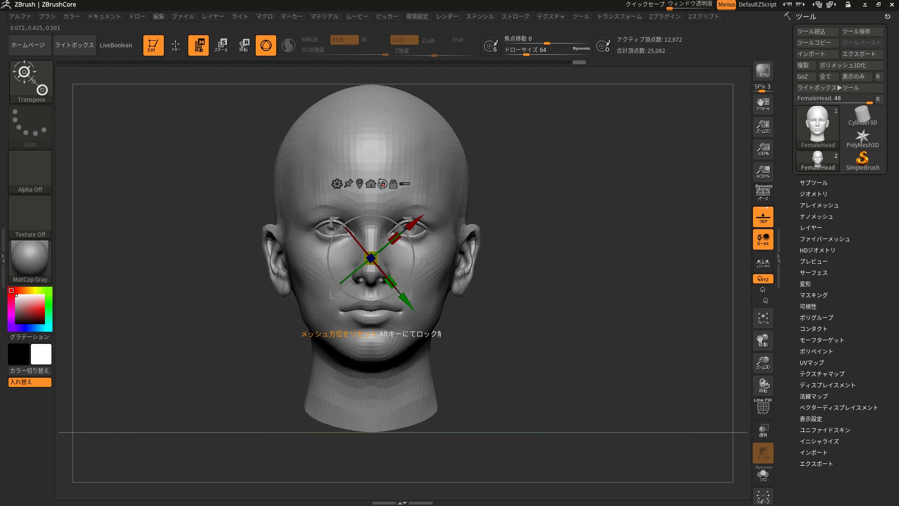
left_click(382, 183)
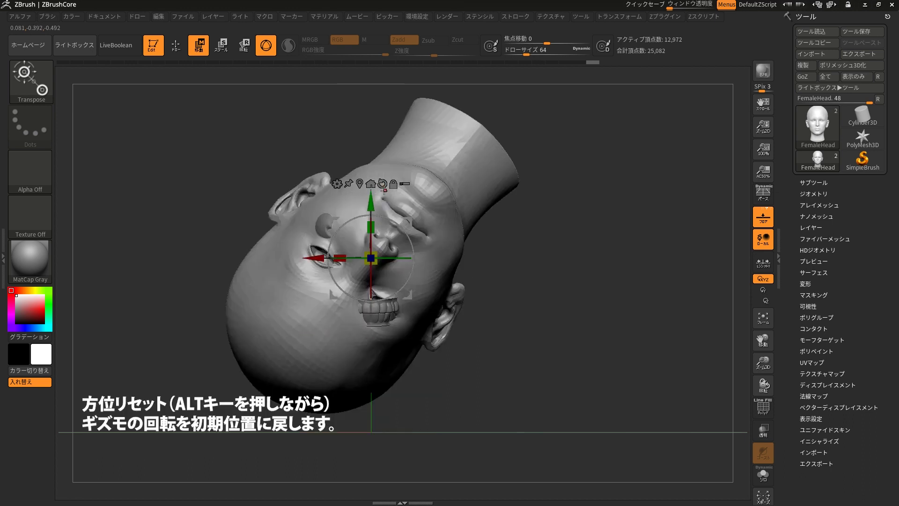
left_click(382, 184)
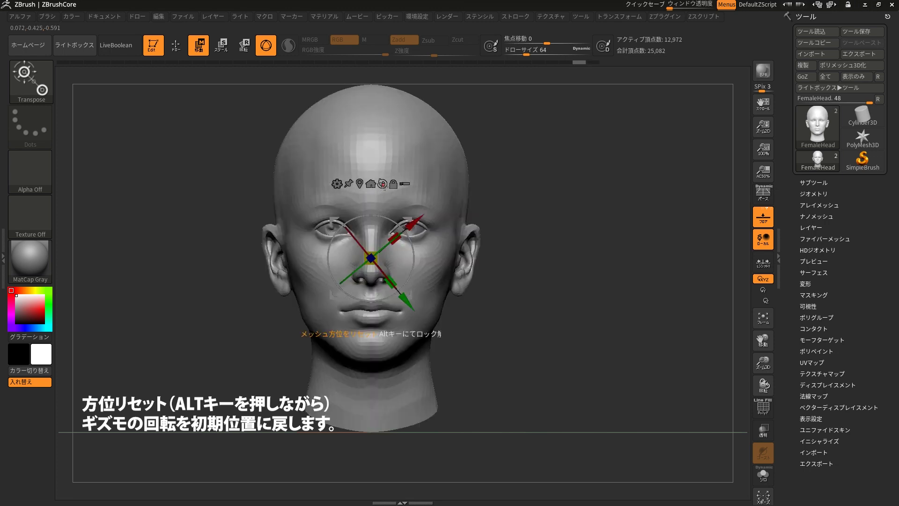
key("alt")
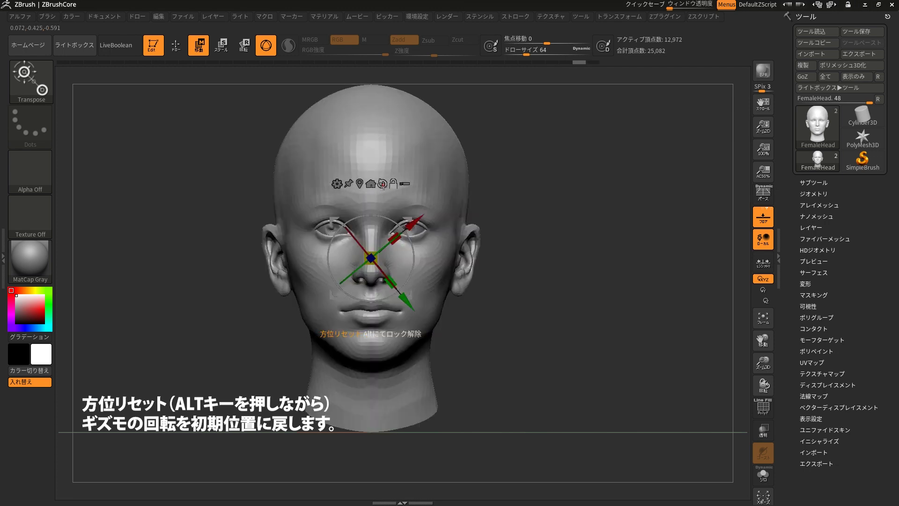
left_click(382, 184, "alt")
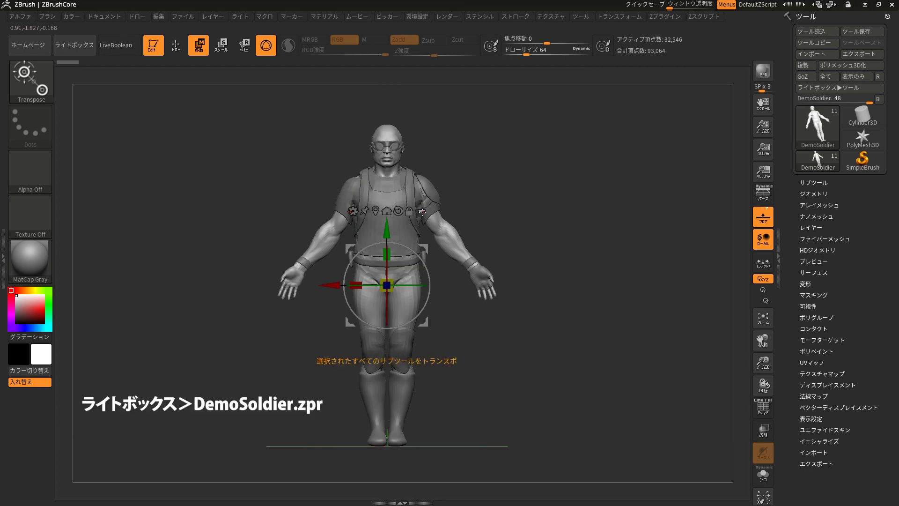
Step: Enable transforming all selected subtools, expand the SubTool list, and switch to SelectRect with Ctrl+Shift
left_click(421, 212)
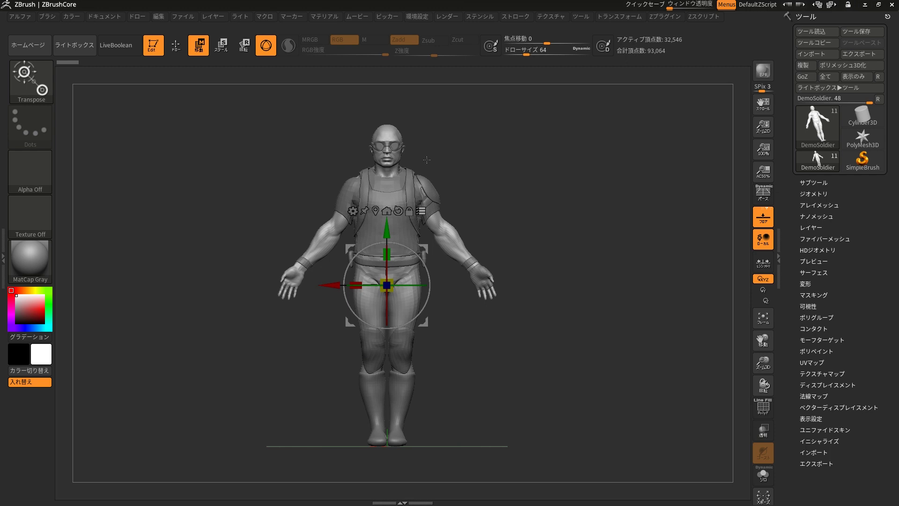
left_click(830, 183)
mouse_move(797, 191)
left_mouse_down()
mouse_move(798, 287)
mouse_move(797, 192)
left_mouse_up()
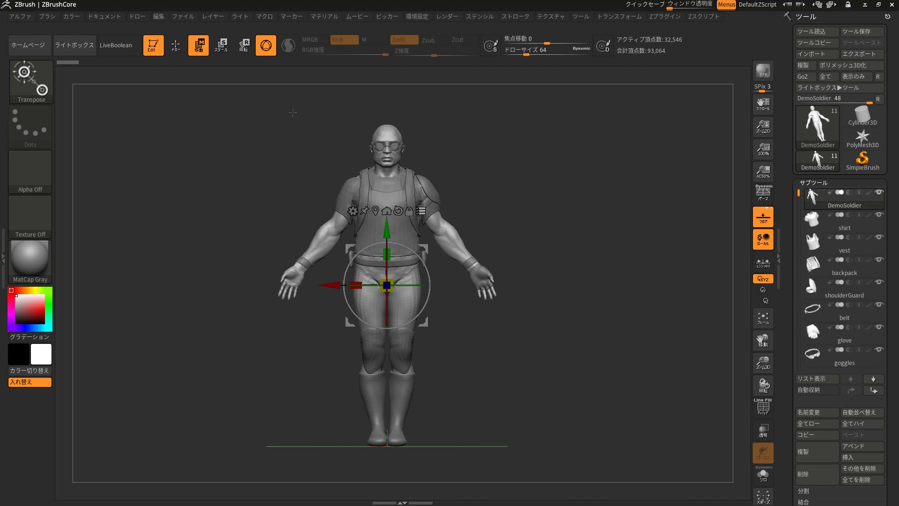
key("ctrl+shift")
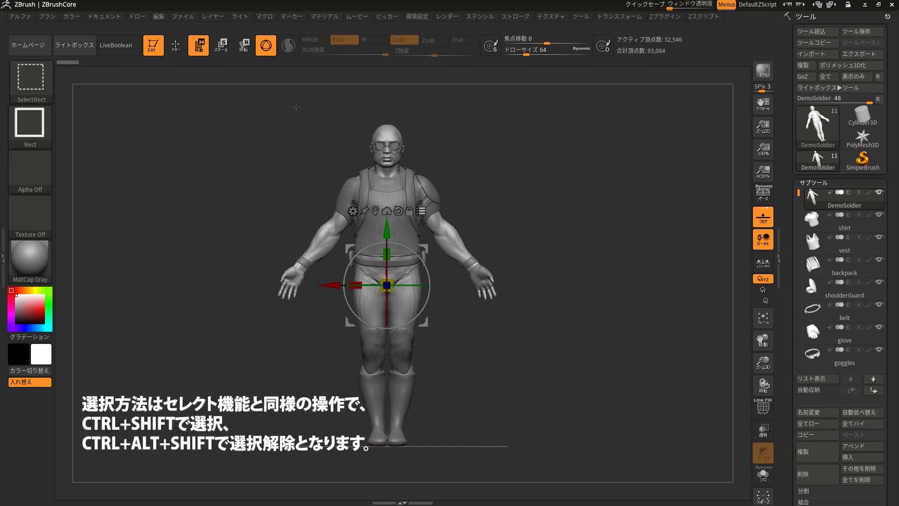
Step: Select only the soldier's body subtool, move it away from the clothing, then back
left_click_drag(289, 97, 486, 136, "ctrl+shift")
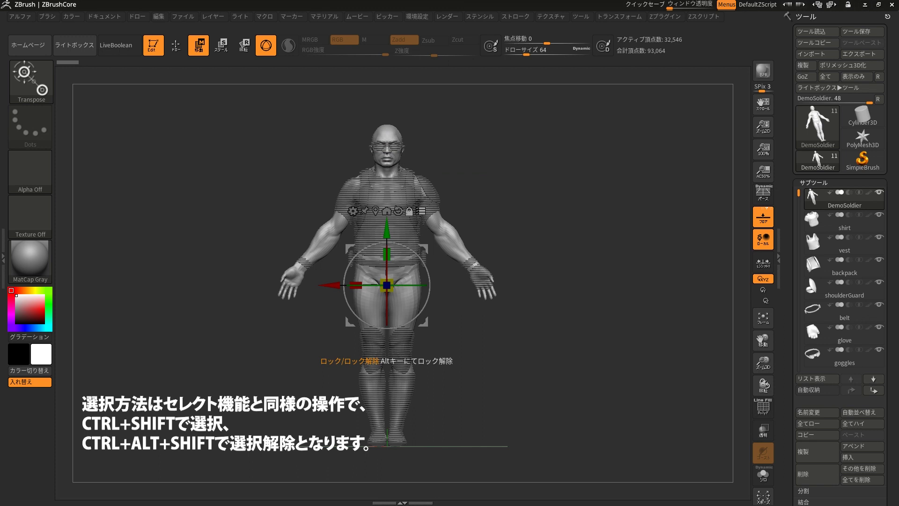
left_click_drag(386, 285, 525, 226)
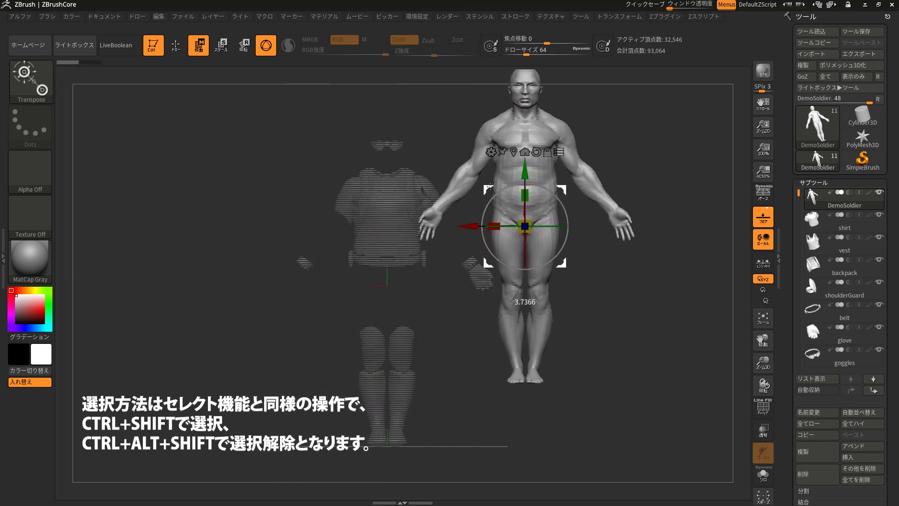
left_click_drag(489, 187, 298, 288)
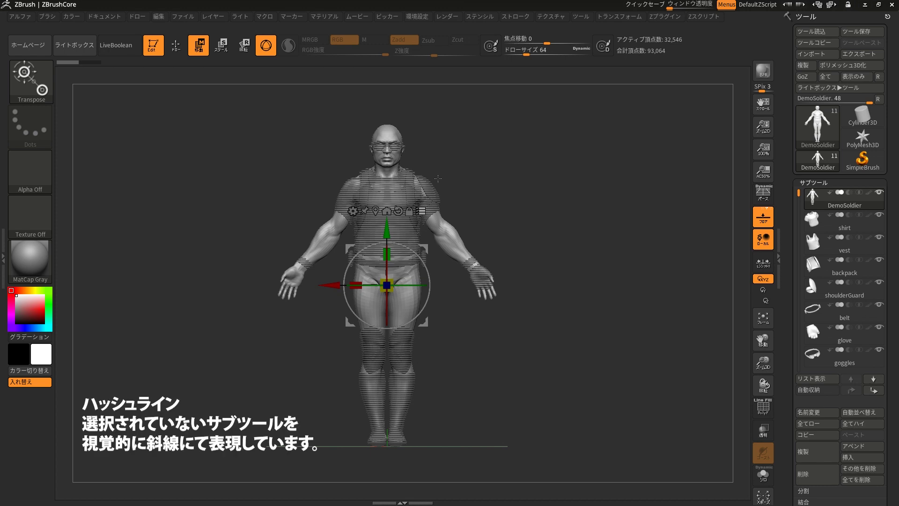
Step: Rectangle-select over the soldier to change which subtools the gizmo transforms
key("ctrl+shift")
key("ctrl+shift")
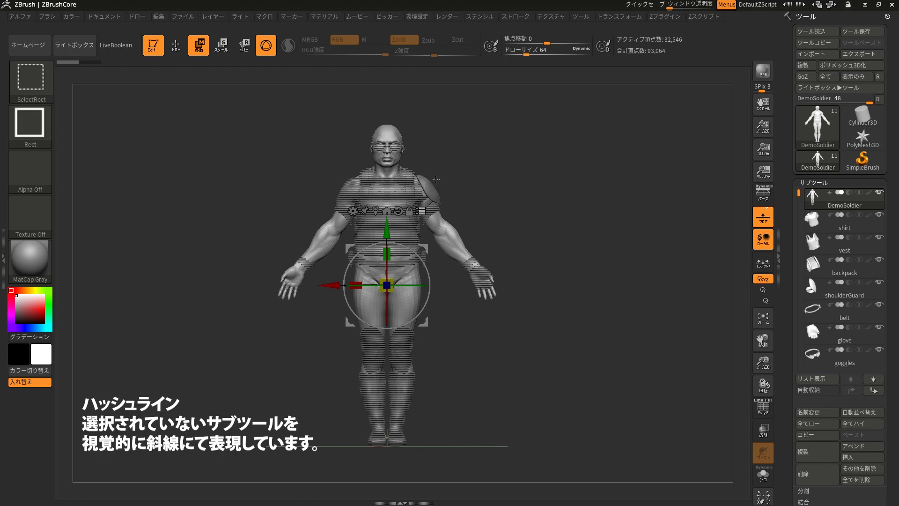
key("ctrl+shift")
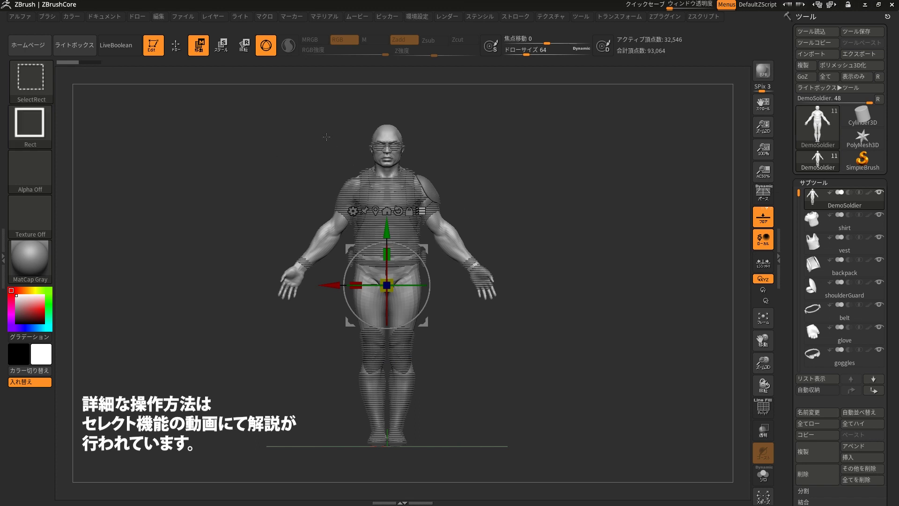
left_click_drag(293, 113, 472, 216, "ctrl+shift")
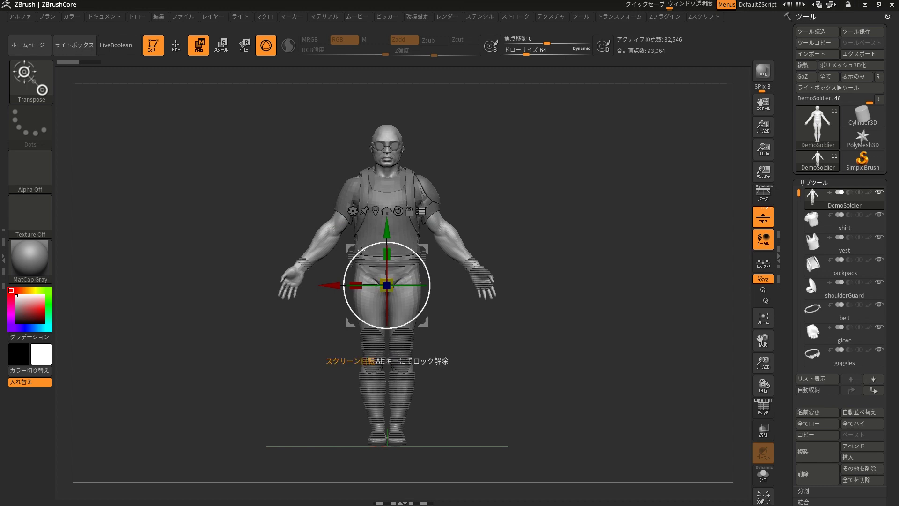
Step: Tilt the selected subtools with the gizmo ring, then undo so the soldier stands upright
left_click_drag(418, 249, 378, 229)
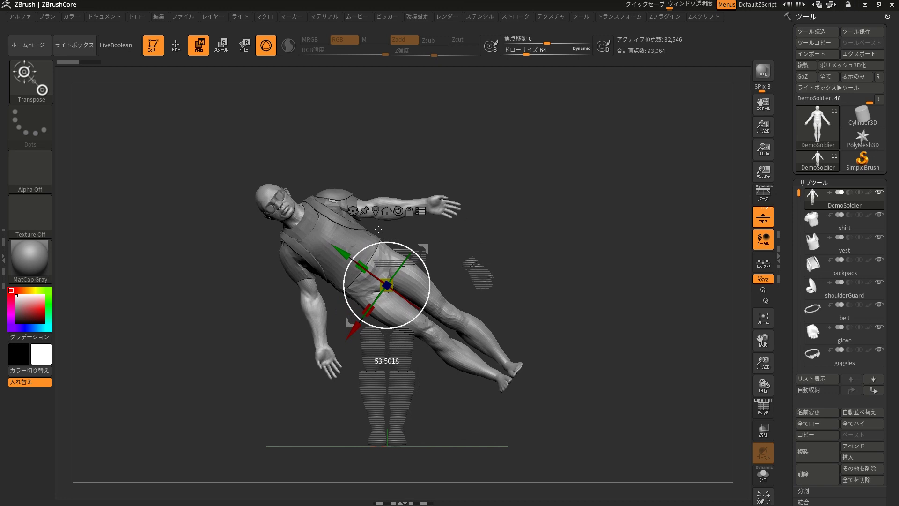
left_click_drag(379, 229, 389, 227)
key("ctrl+z")
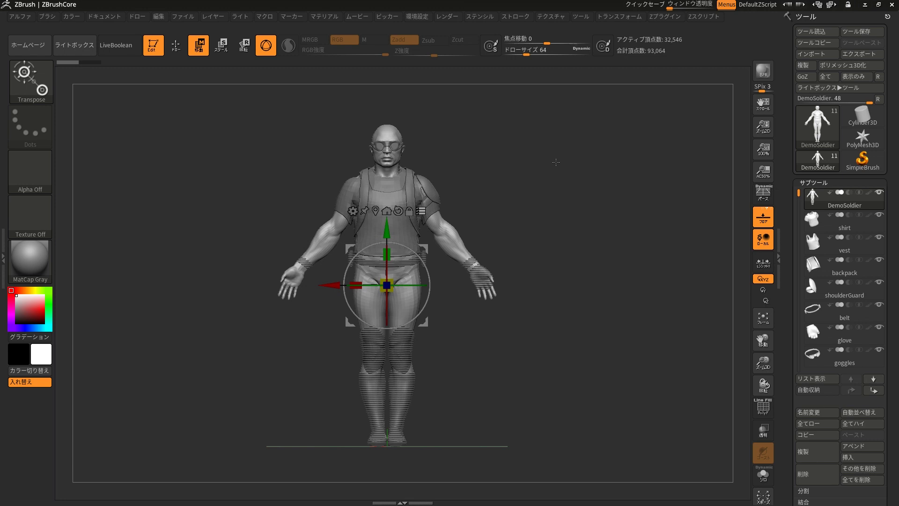
Step: Deselect all subtools, then rectangle-select every DemoSoldier subtool again
key("ctrl+shift")
left_click_drag(246, 96, 533, 470, "ctrl+shift")
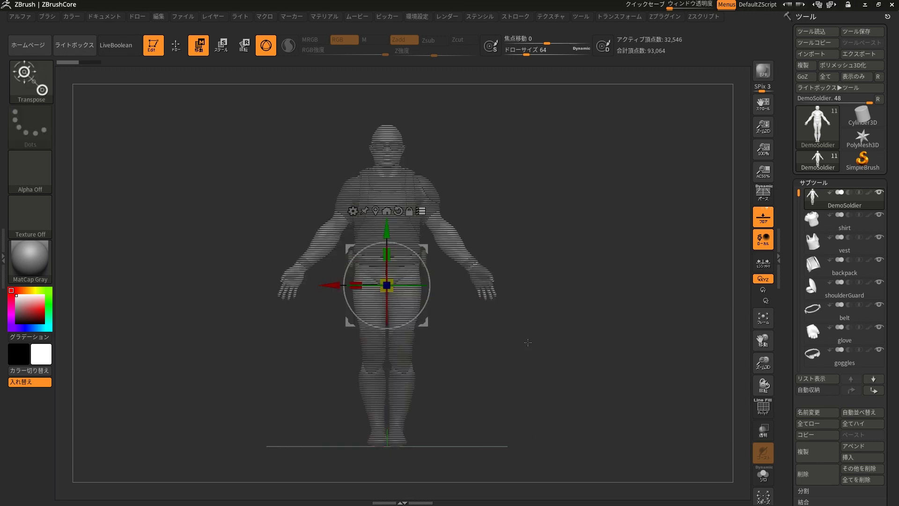
key("ctrl+shift")
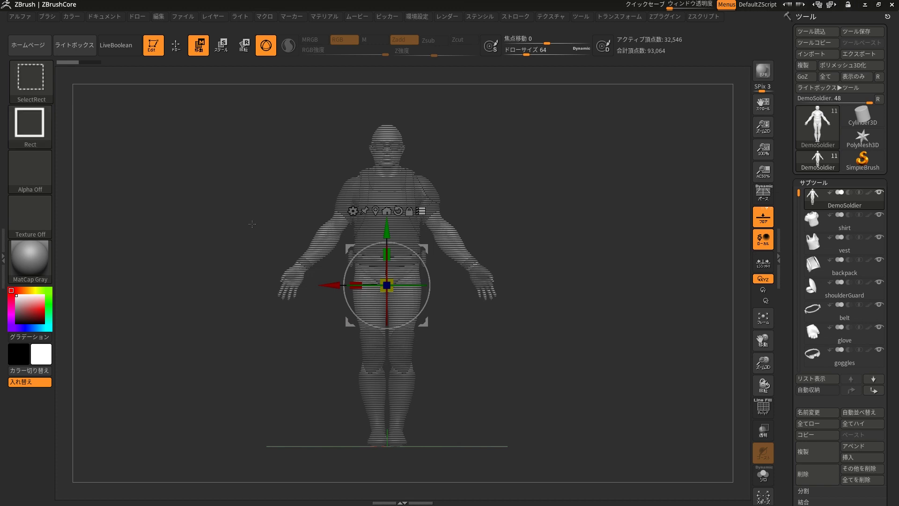
left_click_drag(245, 103, 543, 470, "ctrl+shift")
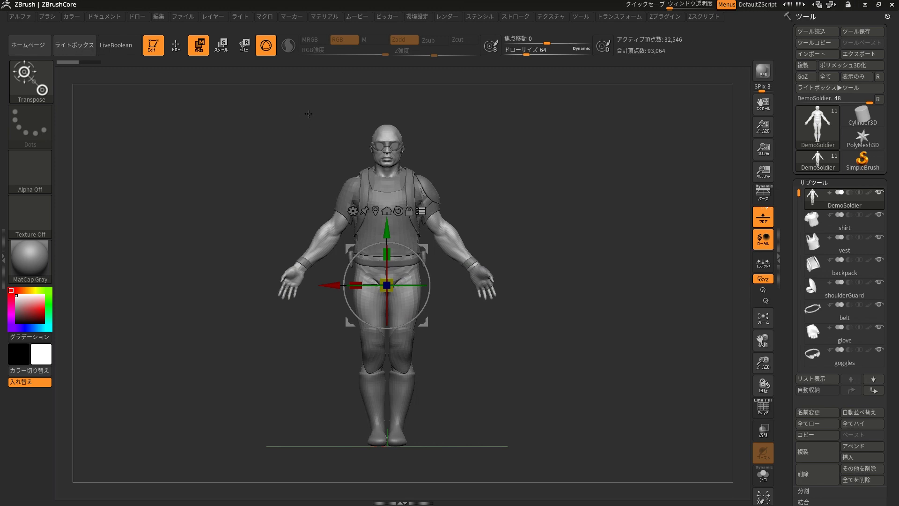
key("ctrl+shift")
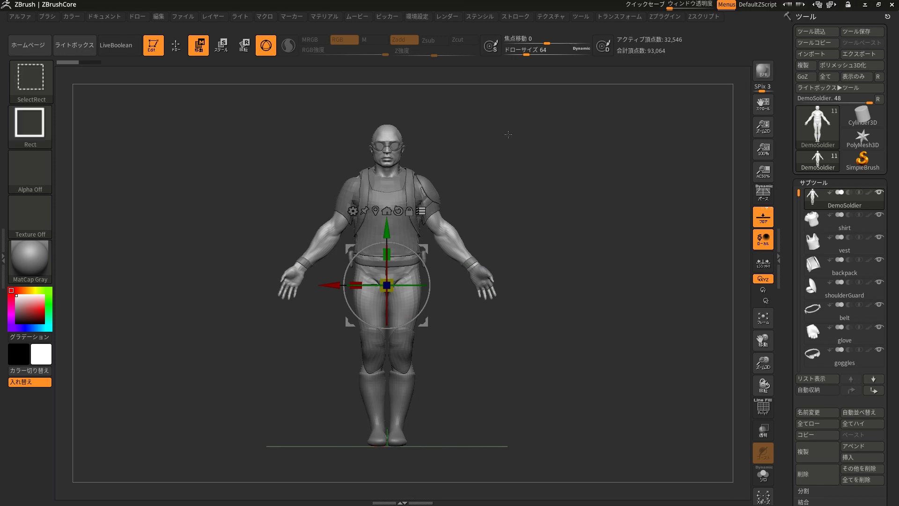
left_click_drag(484, 108, 515, 143, "ctrl+shift")
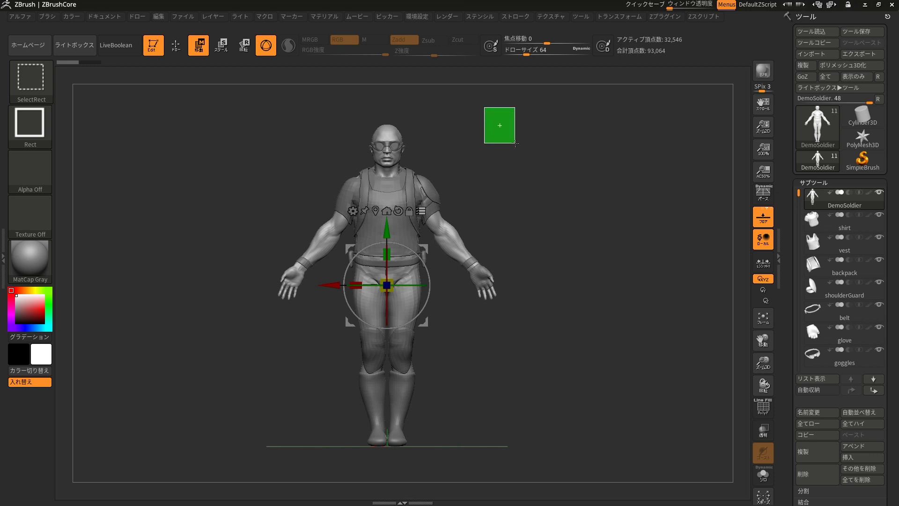
left_click(537, 167, "ctrl+shift")
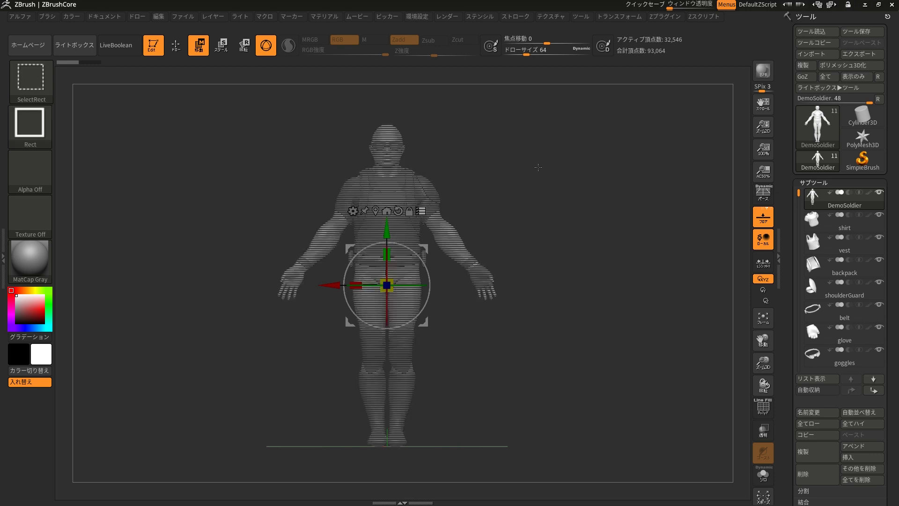
left_click_drag(538, 167, 488, 108, "ctrl+shift")
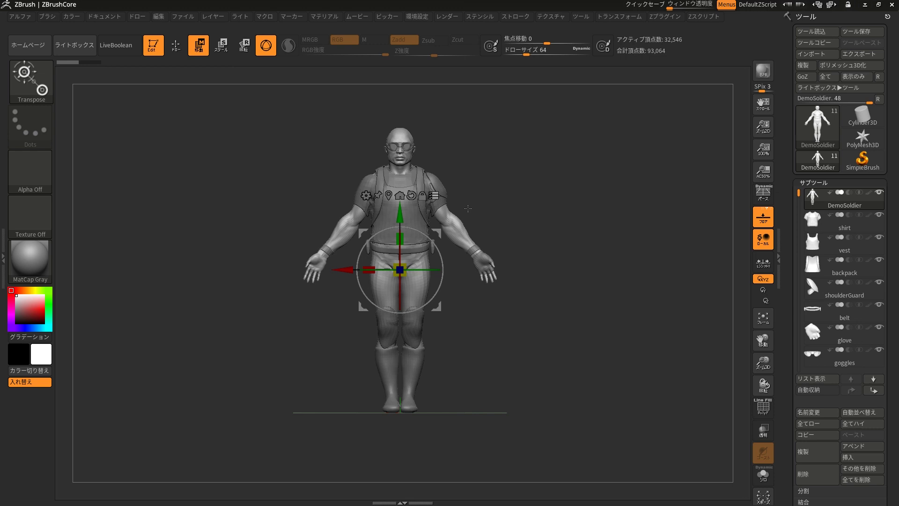
Step: Mask the soldier's right arm with MaskLasso
key("ctrl+b")
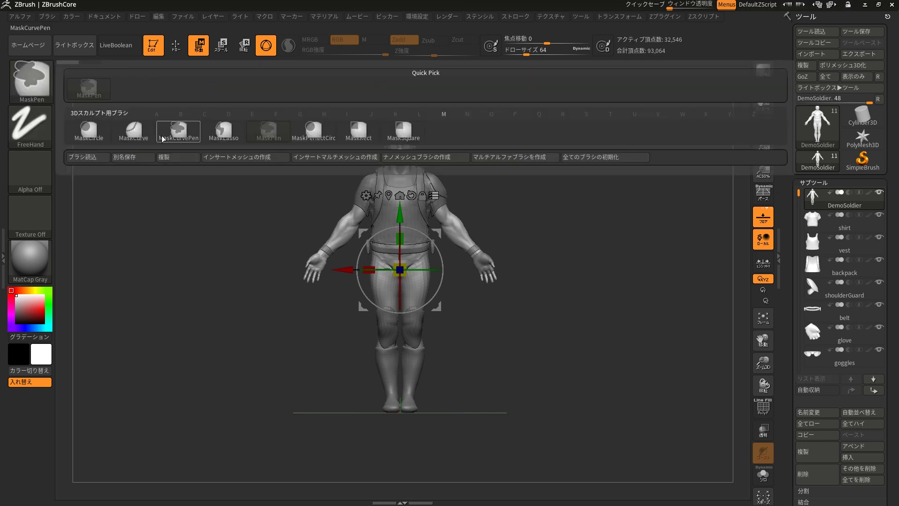
left_click(226, 133)
mouse_move(469, 206)
left_mouse_down()
mouse_move(461, 277)
mouse_move(492, 304)
left_mouse_up()
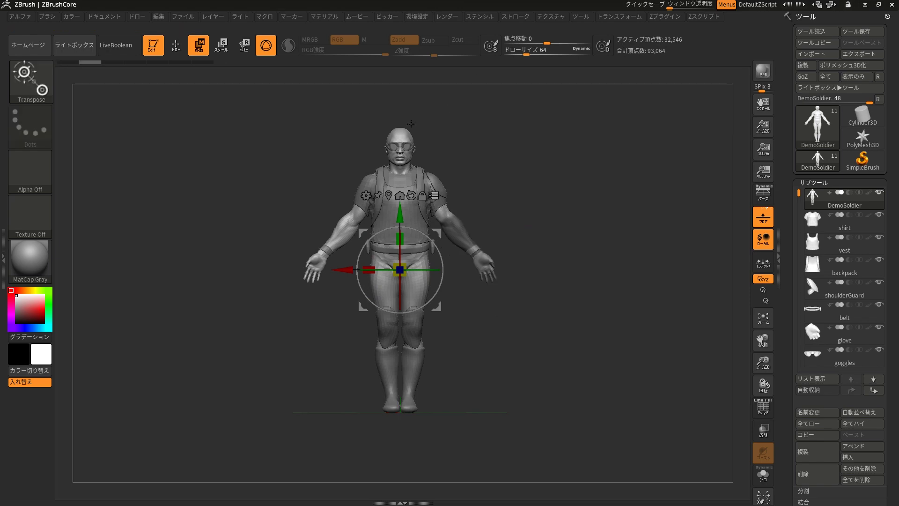
key("q")
scroll(445, 216, "up", 4)
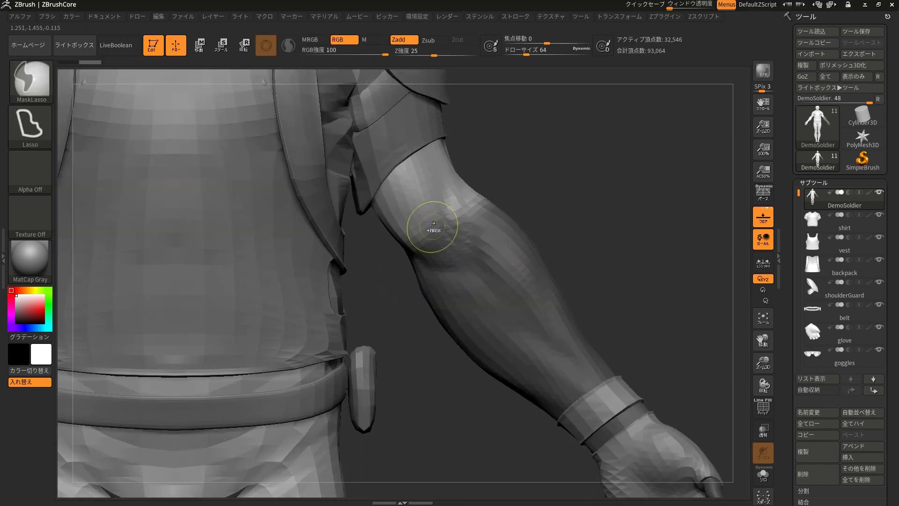
Step: Back in gizmo mode, clear the selection and select only the bare body subtool
key("w")
key("f")
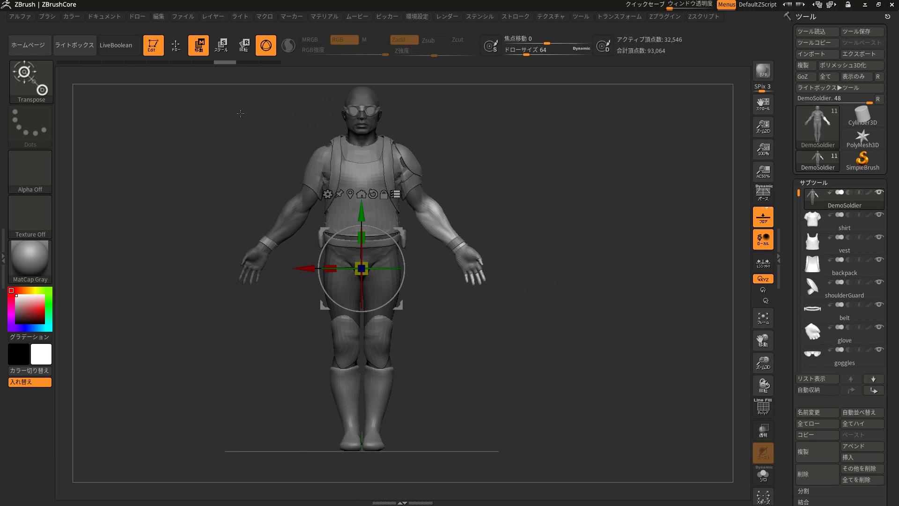
left_click_drag(223, 79, 426, 455, "ctrl+shift")
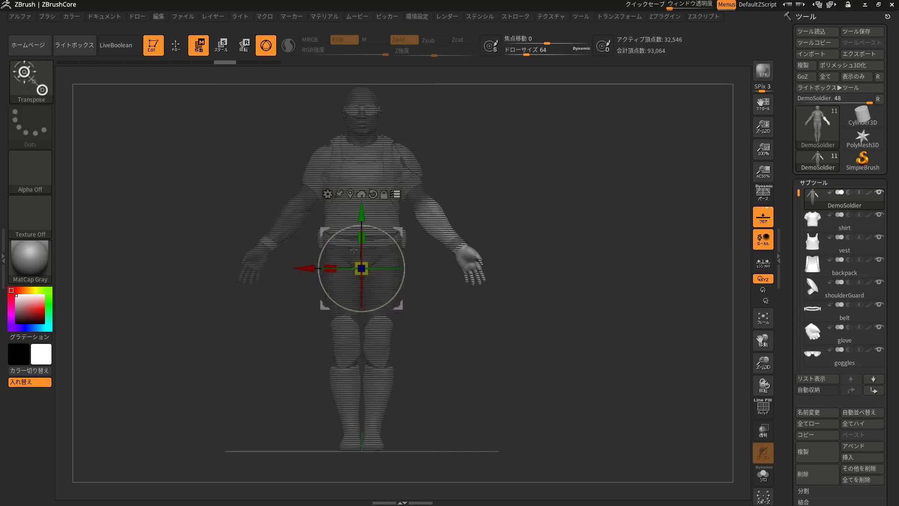
left_click_drag(447, 181, 459, 239, "ctrl+shift")
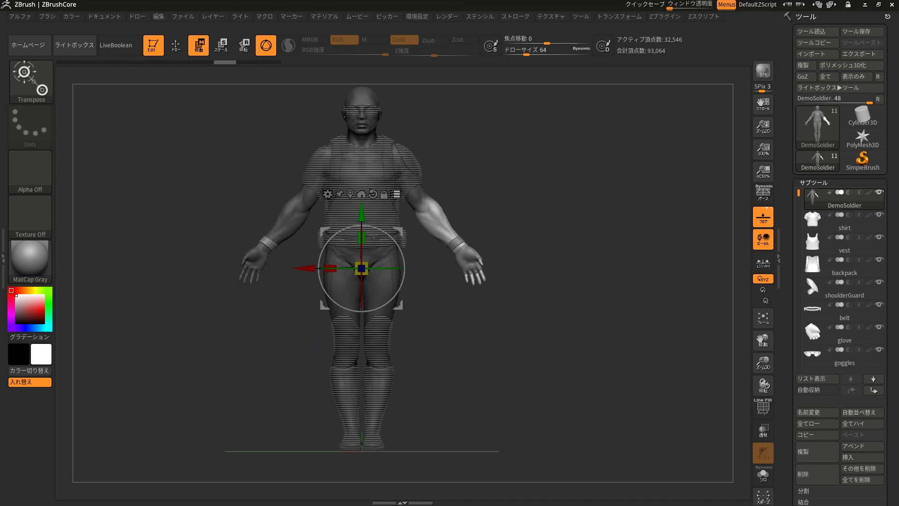
Step: Undo a trial arm rotation and lasso-mask the wristBands subtool on the left forearm
left_click_drag(397, 242, 395, 234)
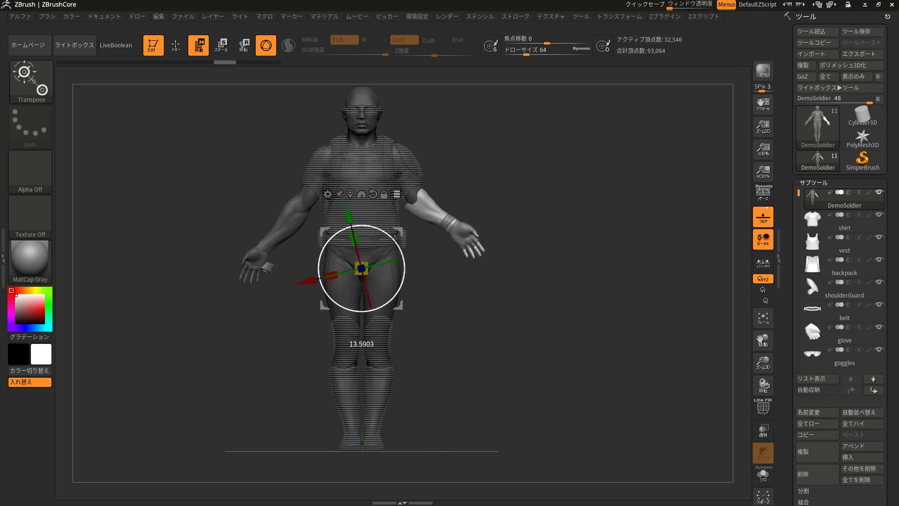
key("ctrl+z")
left_click(265, 243, "alt")
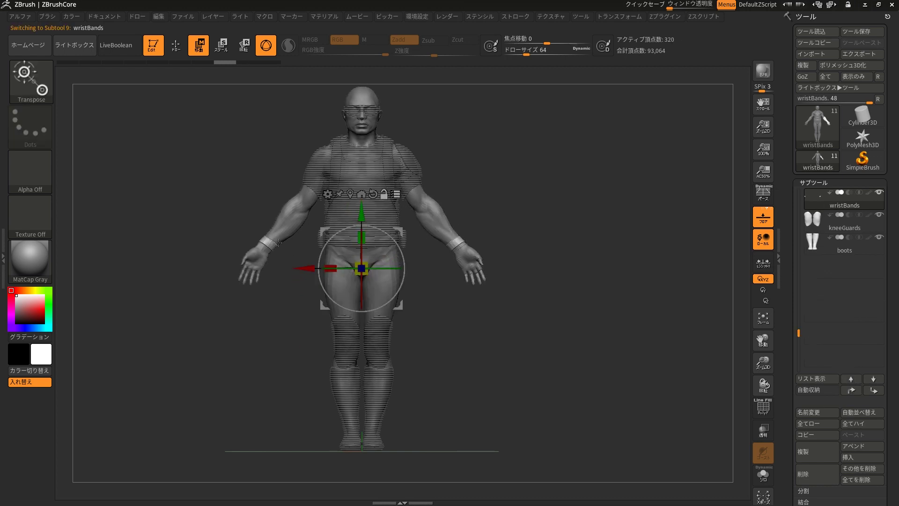
left_click_drag(265, 242, 291, 165, "ctrl")
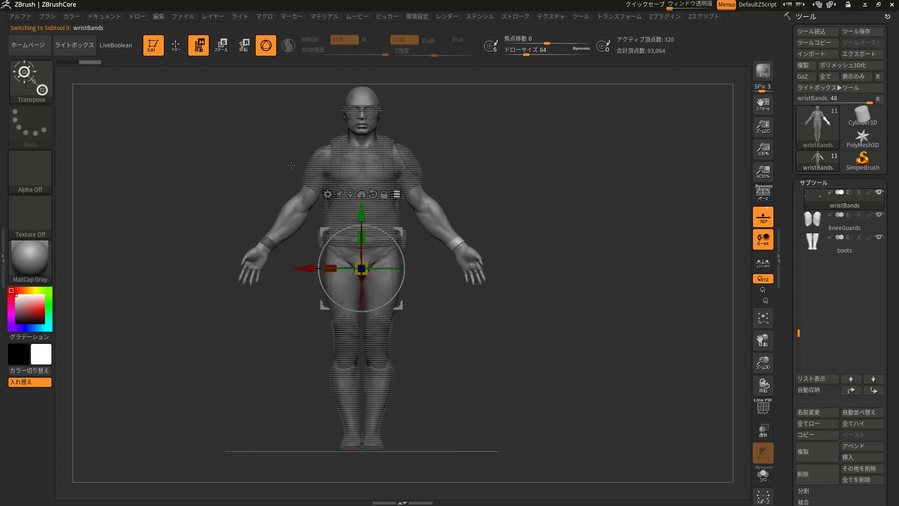
Step: Return to DemoSoldier and place the gizmo pivot at the upper arm
left_click(398, 234, "alt")
mouse_move(398, 234)
left_mouse_down("alt")
mouse_move(460, 169)
mouse_move(464, 180)
mouse_move(459, 160)
mouse_move(335, 318)
mouse_move(441, 320)
left_mouse_up("alt")
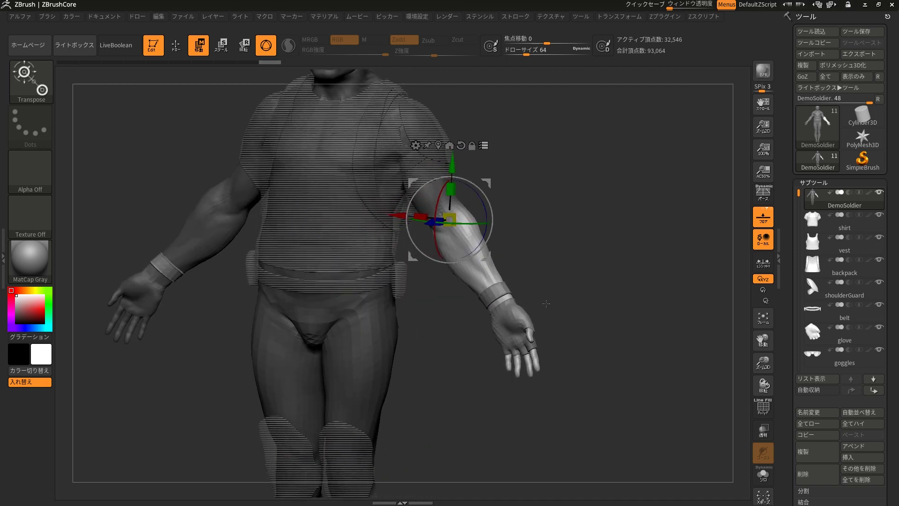
mouse_move(546, 303)
left_mouse_down()
mouse_move(420, 188)
mouse_move(416, 201)
left_mouse_up()
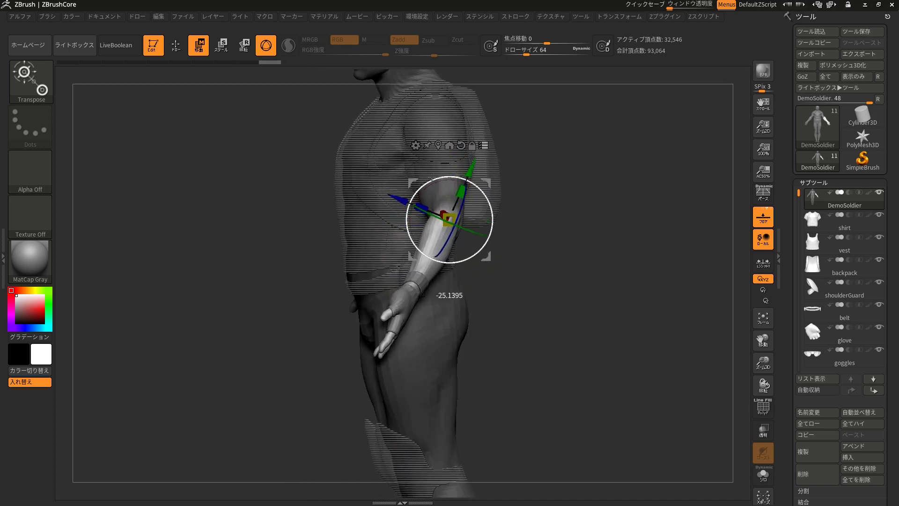